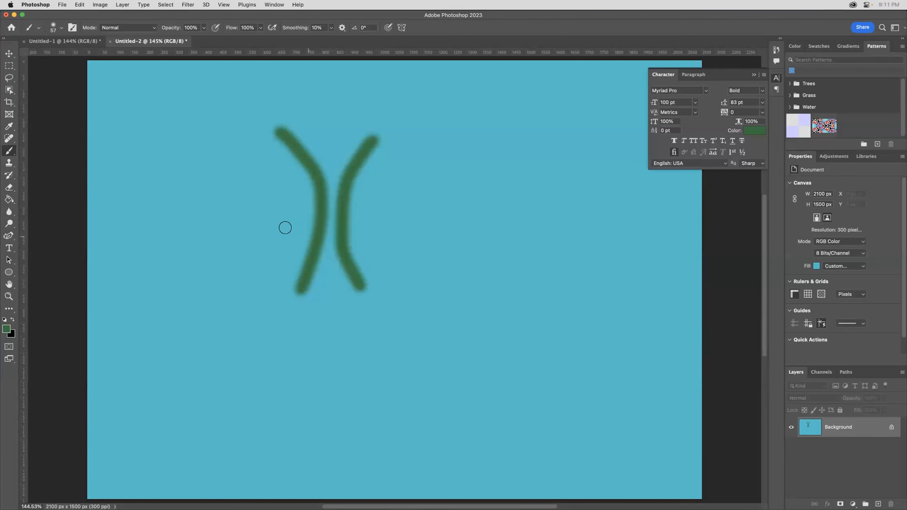
Brush more dark green curves around and across the existing pair, then add four V-shaped strokes around them
mouse_move(257, 235)
left_mouse_down()
mouse_move(356, 198)
mouse_move(409, 219)
left_mouse_up()
mouse_move(242, 130)
left_mouse_down()
mouse_move(224, 137)
mouse_move(196, 223)
mouse_move(206, 243)
left_mouse_up()
left_click_drag(414, 251, 462, 170)
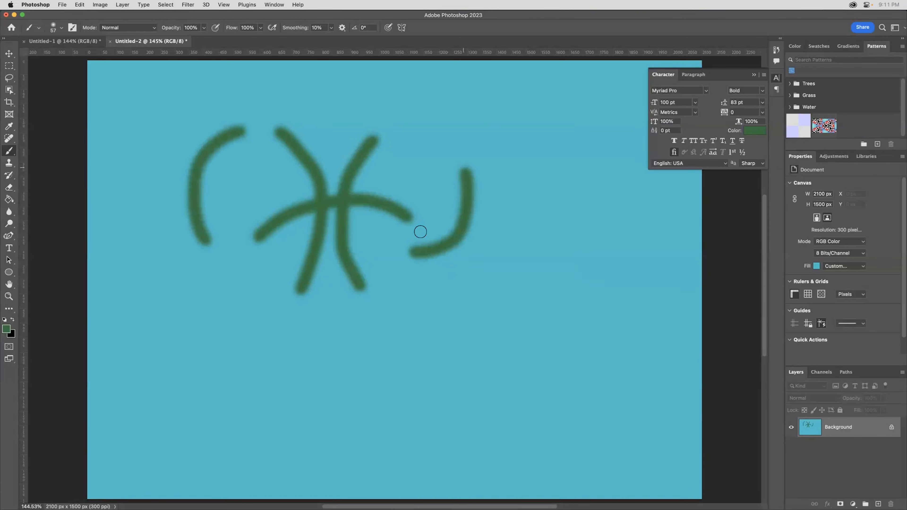
mouse_move(248, 302)
left_mouse_down()
mouse_move(261, 328)
mouse_move(344, 361)
left_mouse_up()
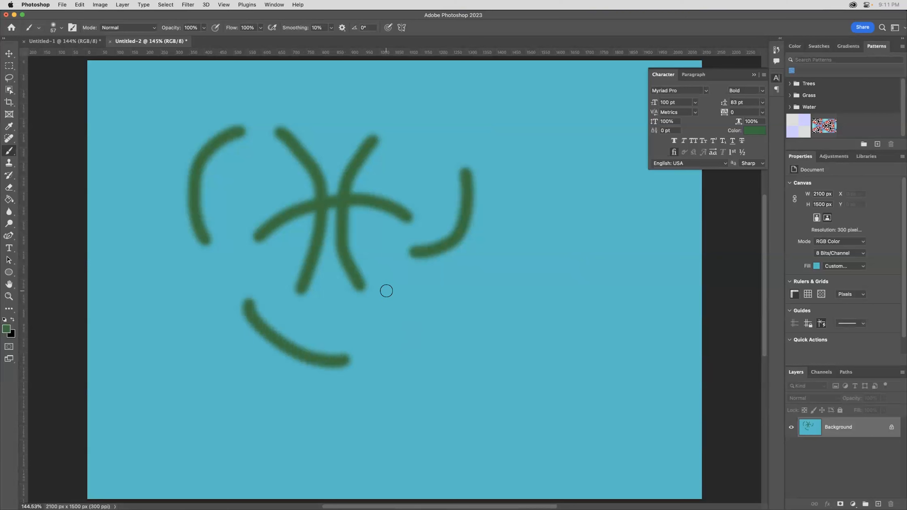
left_click_drag(387, 289, 374, 359)
left_click_drag(397, 296, 442, 313)
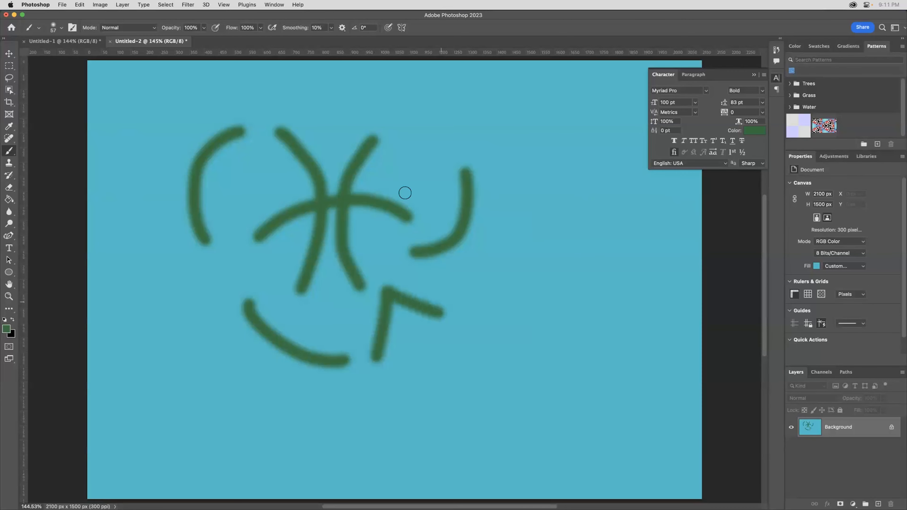
mouse_move(310, 94)
left_mouse_down()
mouse_move(323, 125)
mouse_move(349, 106)
left_mouse_up()
mouse_move(422, 119)
left_mouse_down()
mouse_move(418, 160)
mouse_move(479, 134)
left_mouse_up()
mouse_move(166, 285)
left_mouse_down()
mouse_move(235, 262)
mouse_move(206, 337)
left_mouse_up()
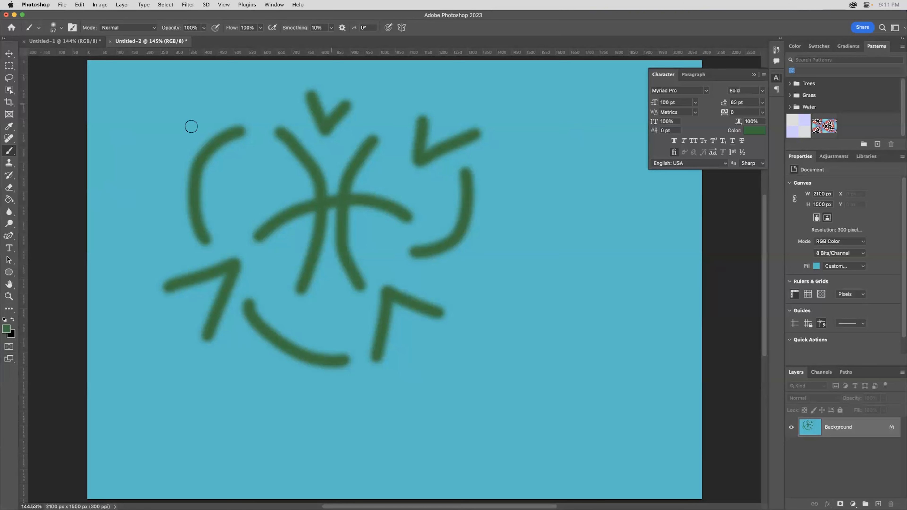
Set the foreground color to yellow-green (RGB 194, 227, 42) and enlarge the brush to 205 px
left_click(6, 329)
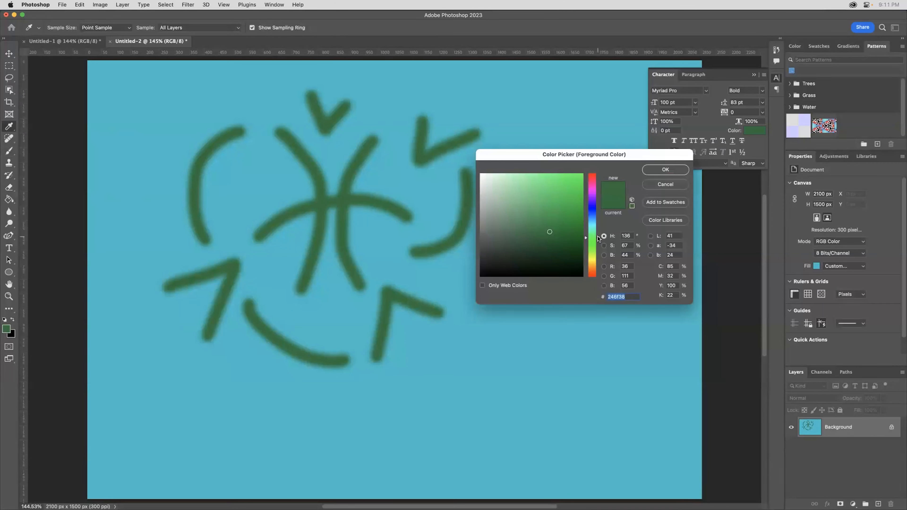
left_click_drag(599, 241, 599, 258)
left_click_drag(555, 204, 564, 185)
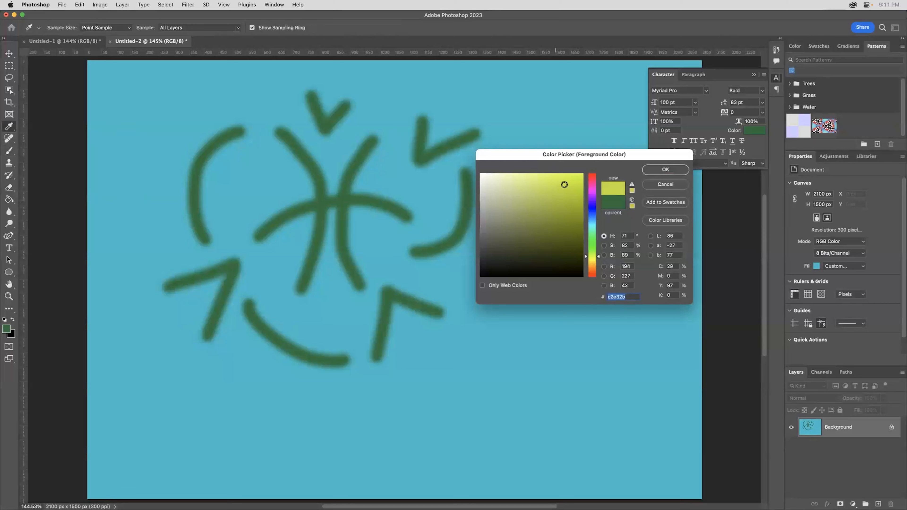
left_click(681, 169)
key("b")
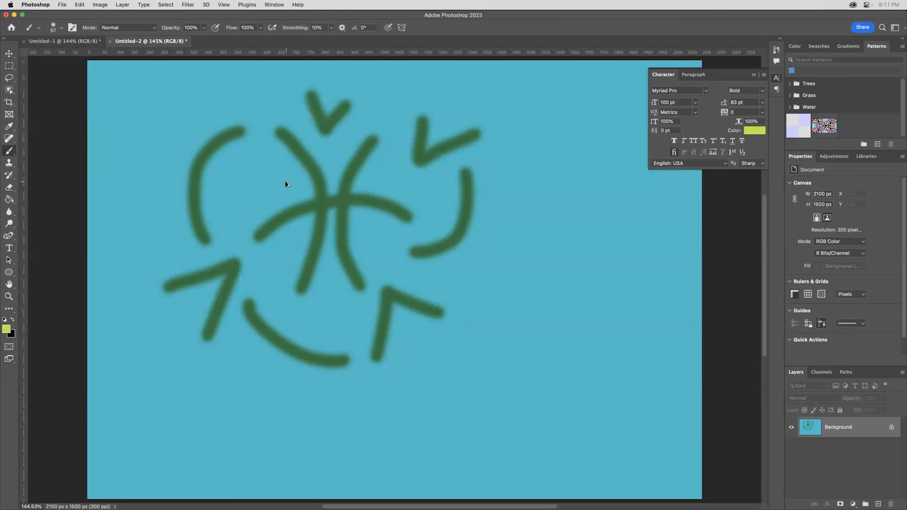
mouse_move(286, 182)
left_mouse_down()
mouse_move(326, 180)
mouse_move(299, 261)
mouse_move(318, 221)
mouse_move(309, 183)
left_mouse_up()
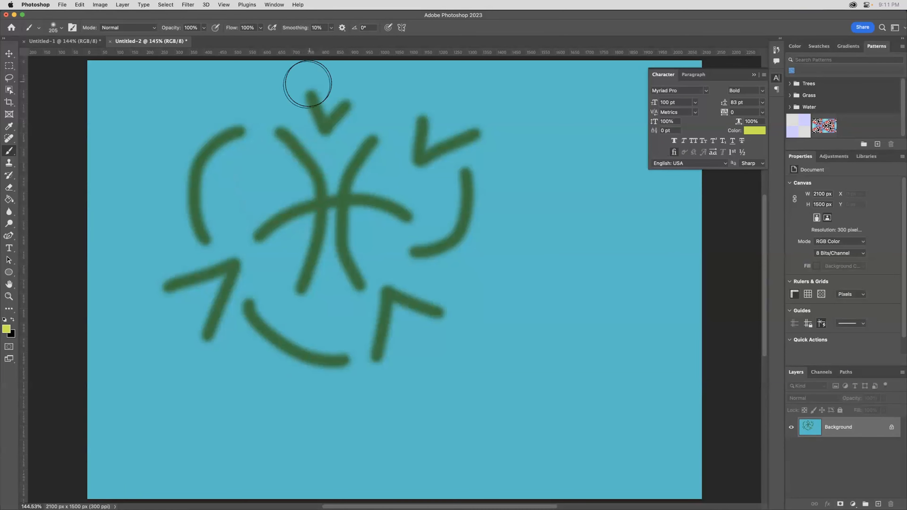
Dab ten soft yellow-green spots between and around the dark green brush strokes
left_click(255, 179)
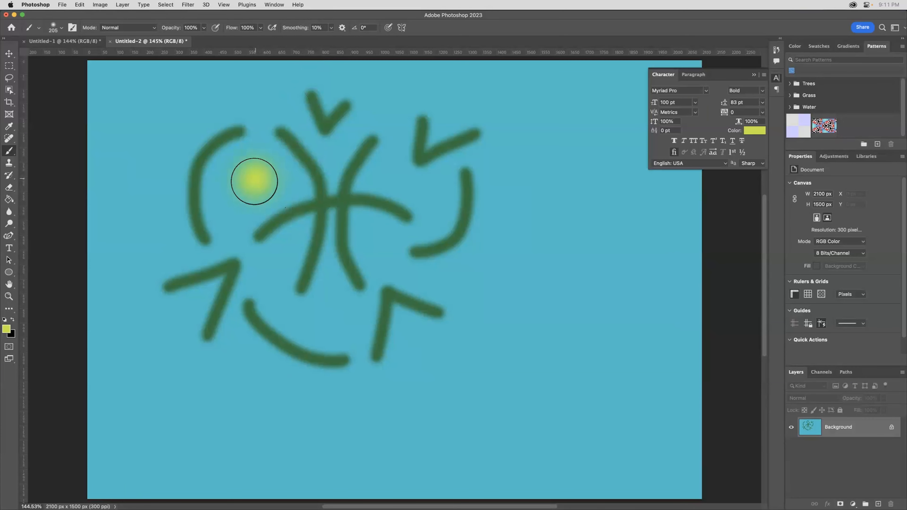
left_click(398, 175)
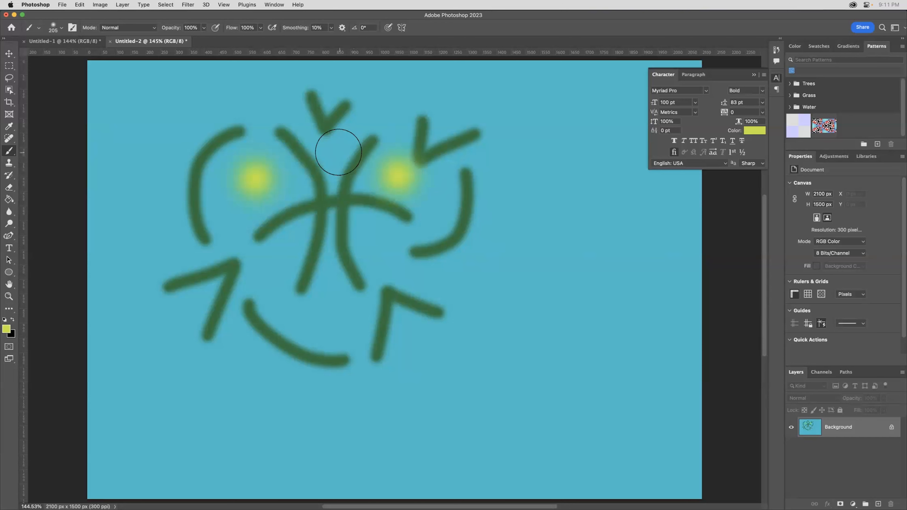
left_click(336, 152)
left_click(281, 253)
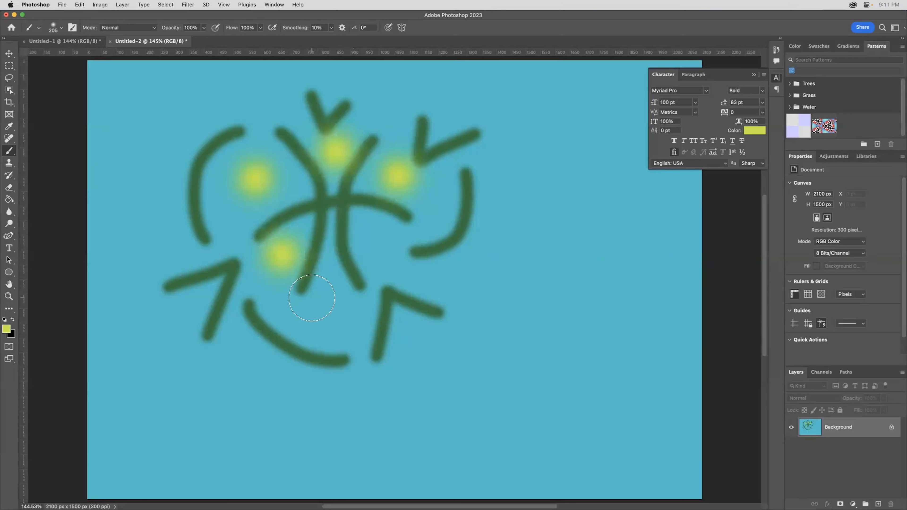
left_click(324, 302)
left_click(379, 251)
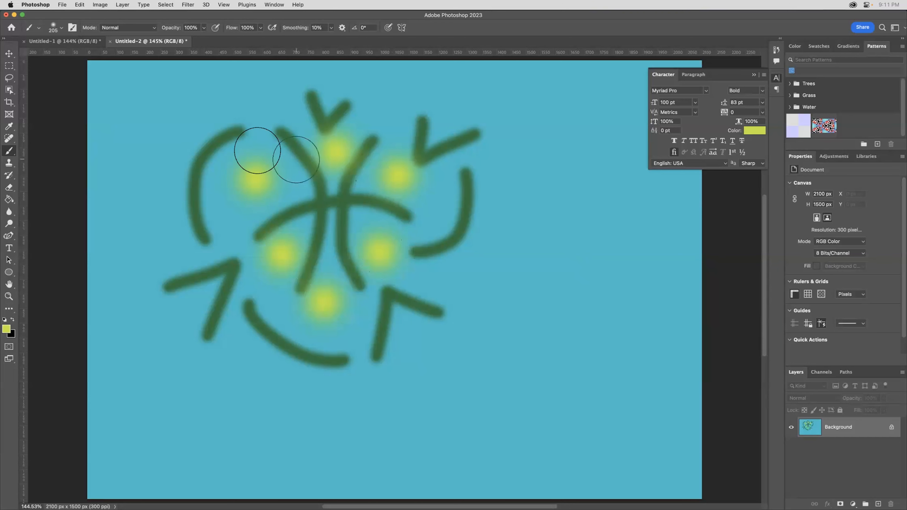
left_click(265, 111)
left_click(182, 249)
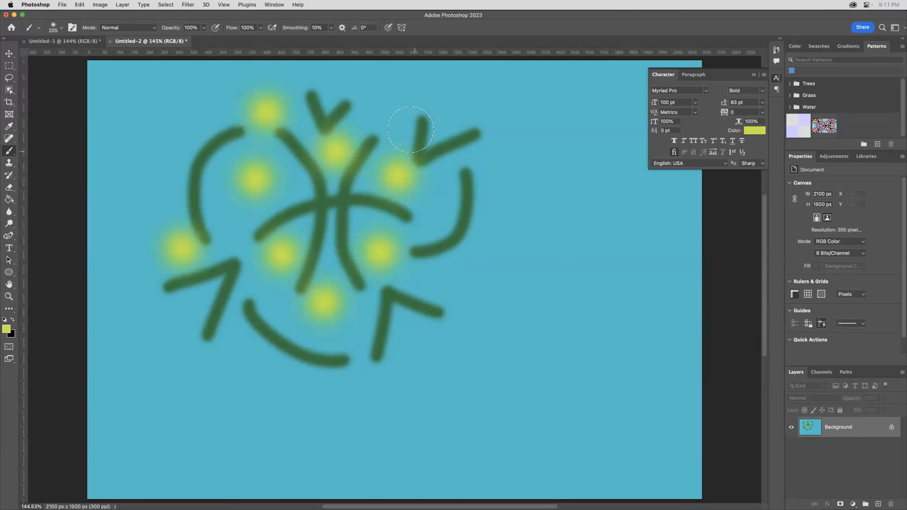
left_click(391, 103)
left_click(459, 286)
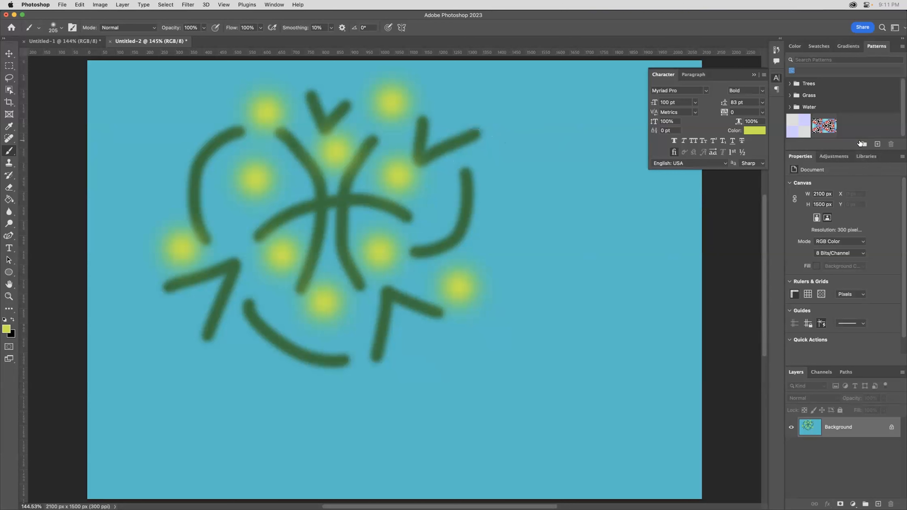
Start Extract from Image on the painted artwork from the current library
left_click(869, 157)
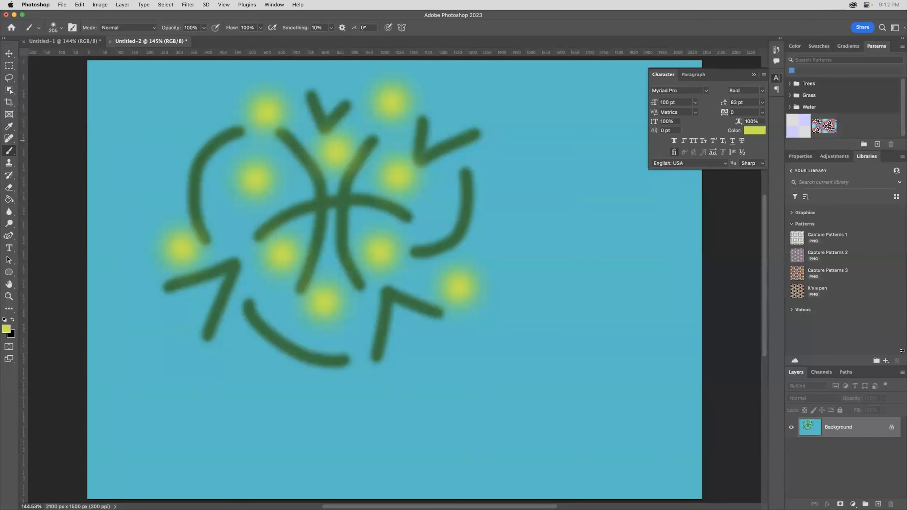
left_click(885, 361)
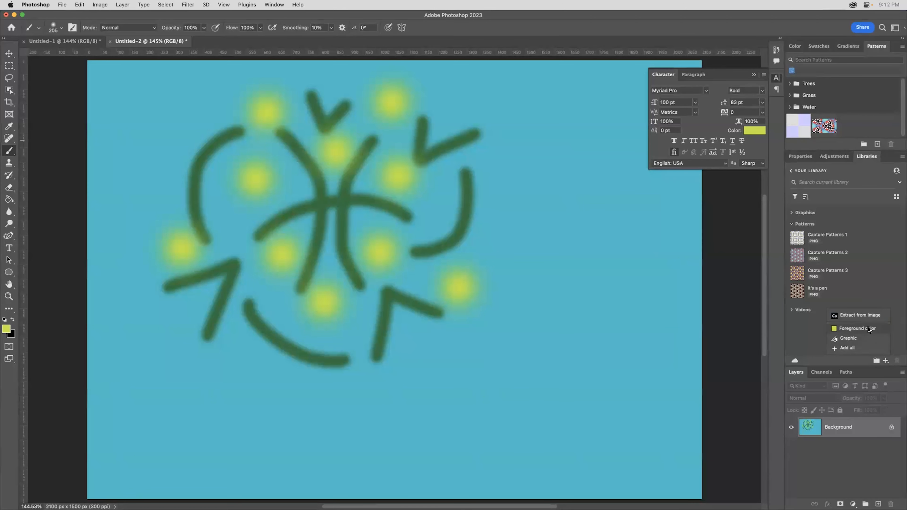
left_click(872, 316)
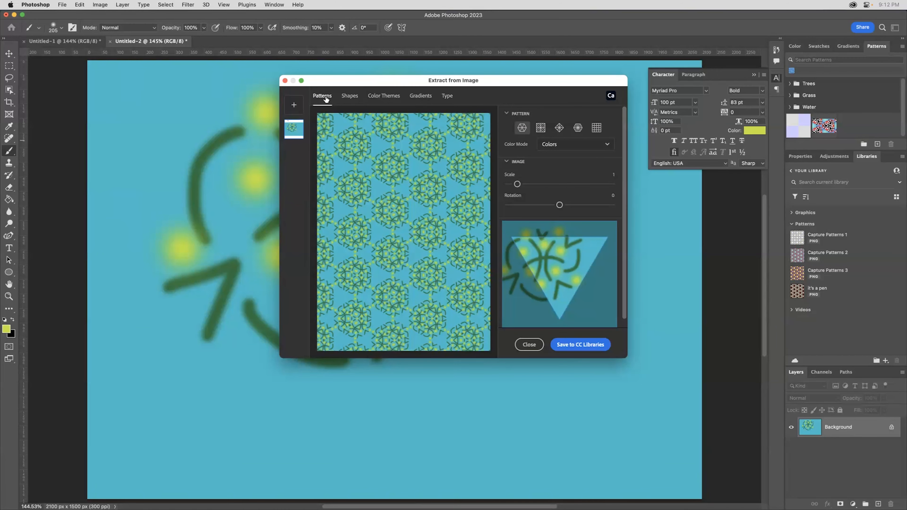
Look through the Shapes, Color Themes, Gradients and Type extractions of the artwork, then return to Patterns
left_click(349, 96)
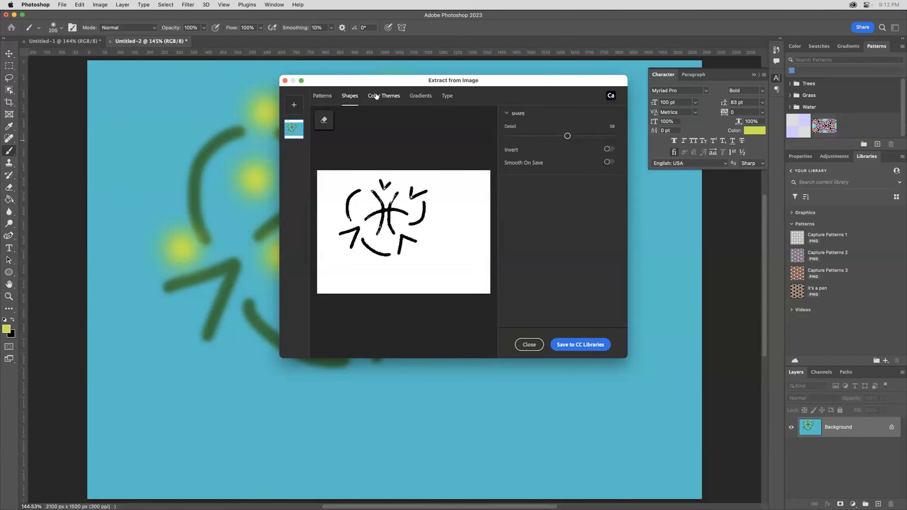
left_click(376, 96)
left_click(414, 95)
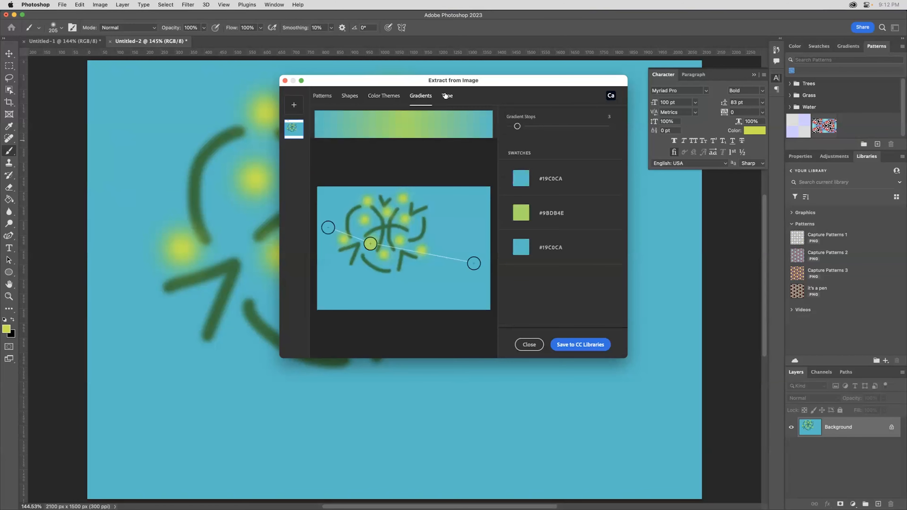
left_click(449, 98)
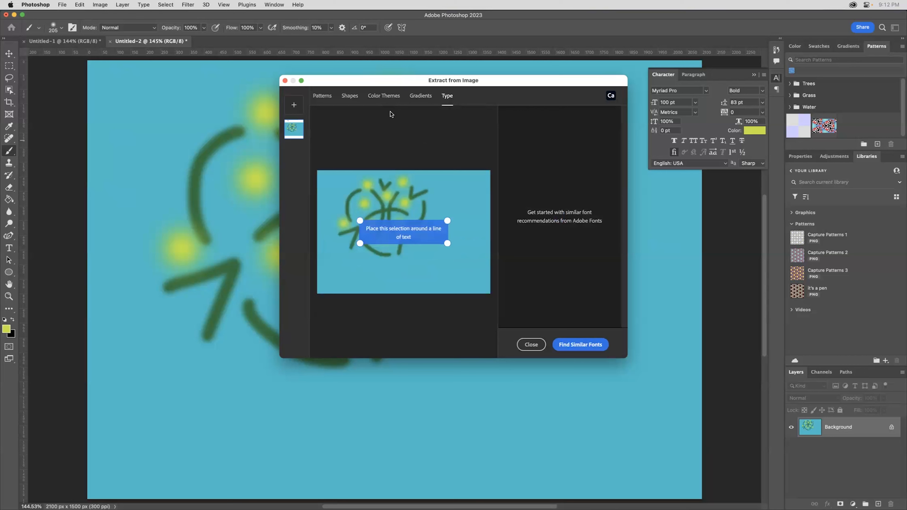
left_click(323, 97)
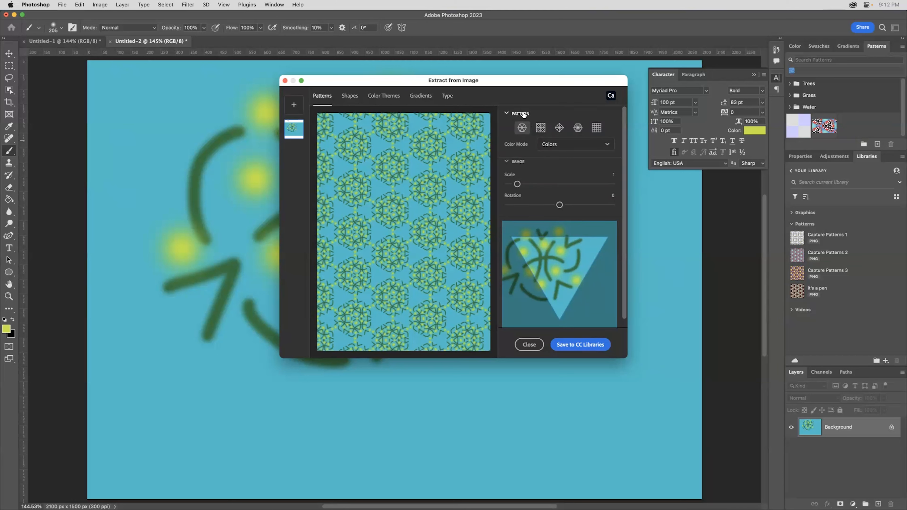
Compare how the artwork repeats in the square, diamond and hexagonal pattern layouts
left_click(541, 128)
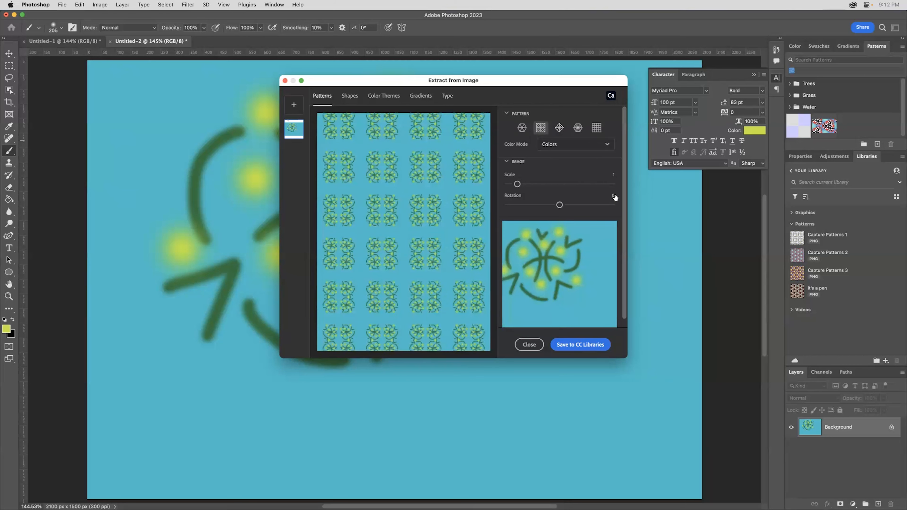
left_click(559, 128)
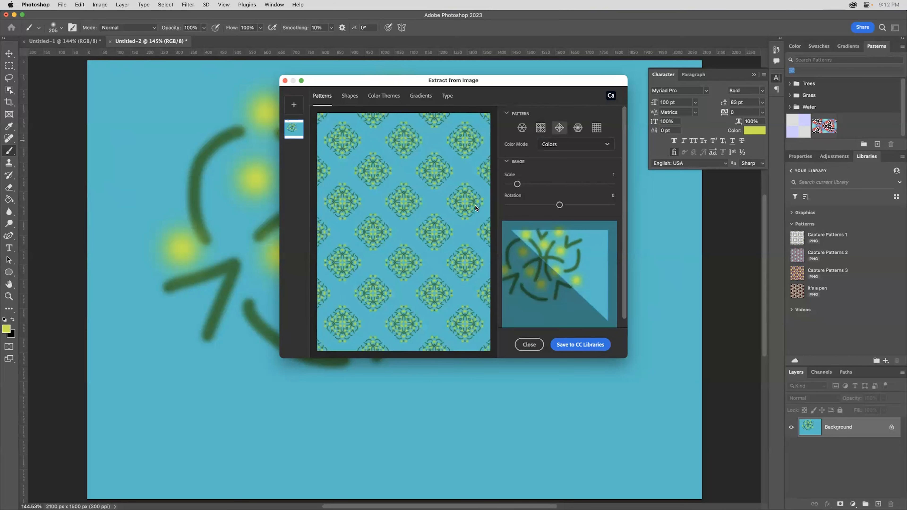
left_click(577, 130)
left_click(522, 127)
Reposition the artwork in the pattern's sampling area and choose the fourth pattern layout
scroll(559, 237, "down", 1)
left_click_drag(565, 250, 594, 267)
left_click(578, 119)
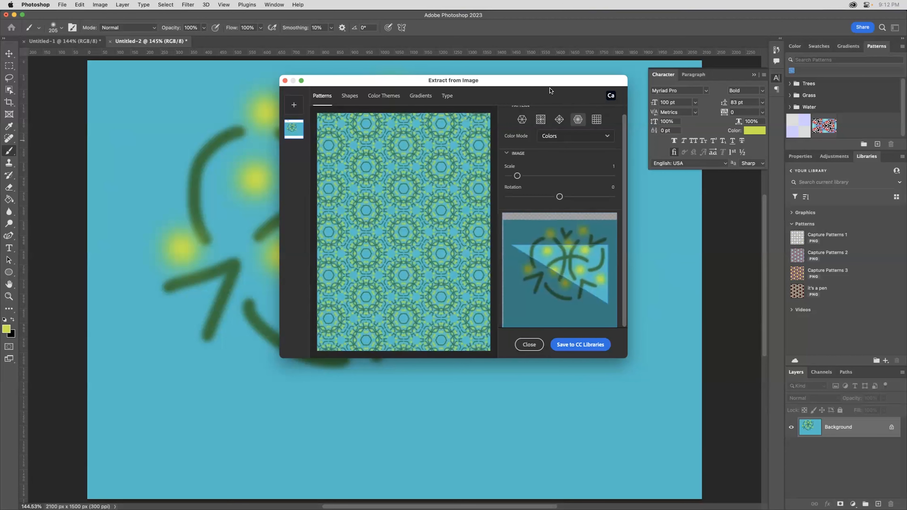
Set the pattern image's scale to 1.2 and rotation to -47, reposition it, and save the pattern to CC Libraries
left_click_drag(516, 176, 551, 197)
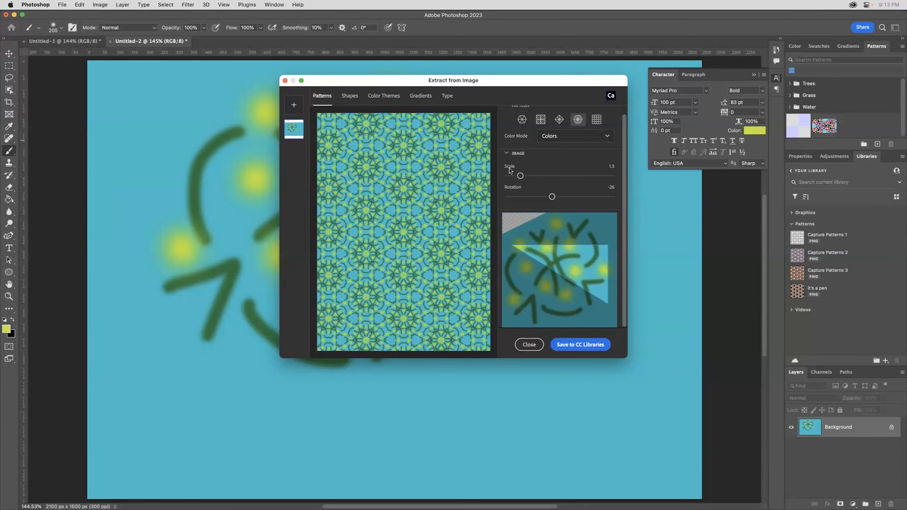
left_click_drag(551, 196, 516, 176)
left_click_drag(584, 280, 581, 264)
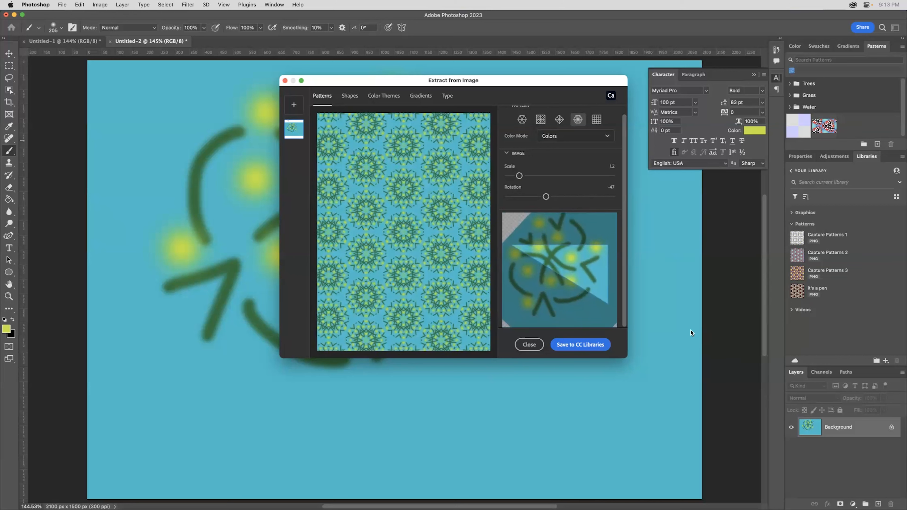
left_click(583, 345)
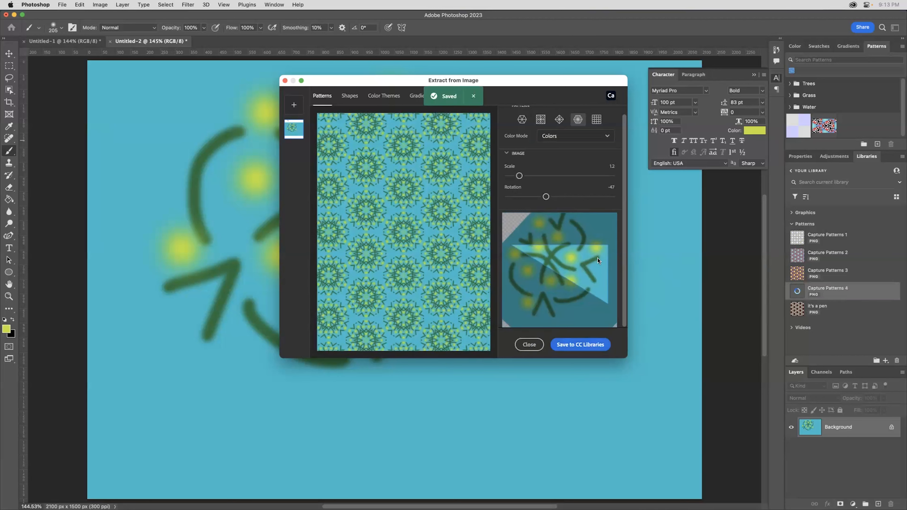
Create a second pattern with the first layout and the artwork shifted up and left, save it to CC Libraries, and close the extraction
left_click(522, 119)
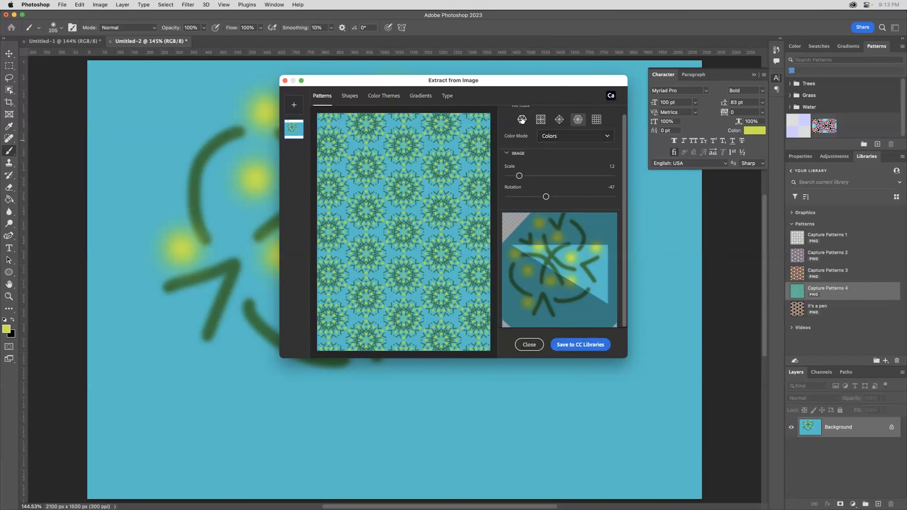
left_click_drag(560, 255, 536, 234)
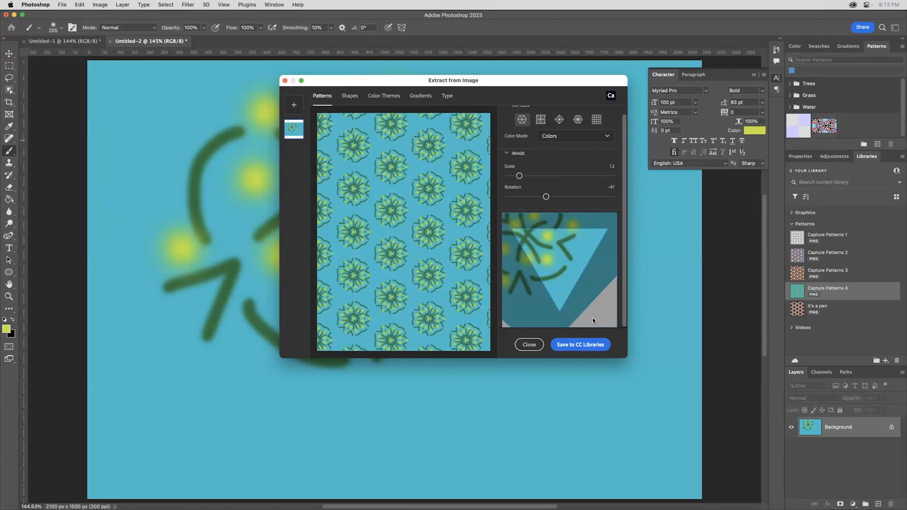
left_click(579, 345)
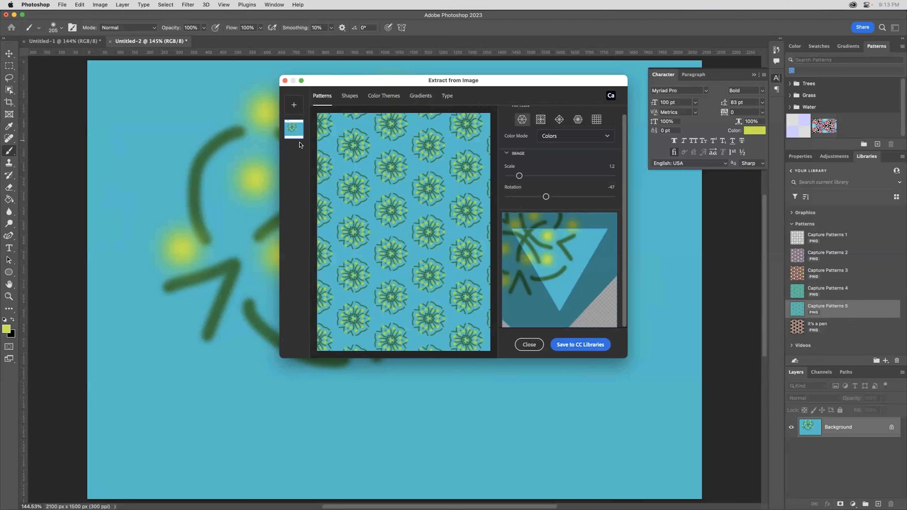
left_click(528, 344)
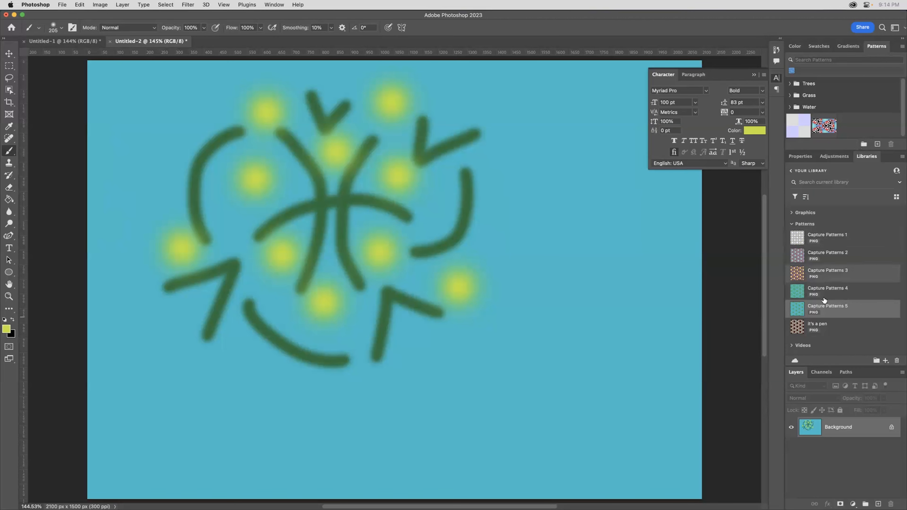
Close the Untitled-2 and Untitled-1 documents without saving their changes
left_click(110, 42)
left_click(480, 194)
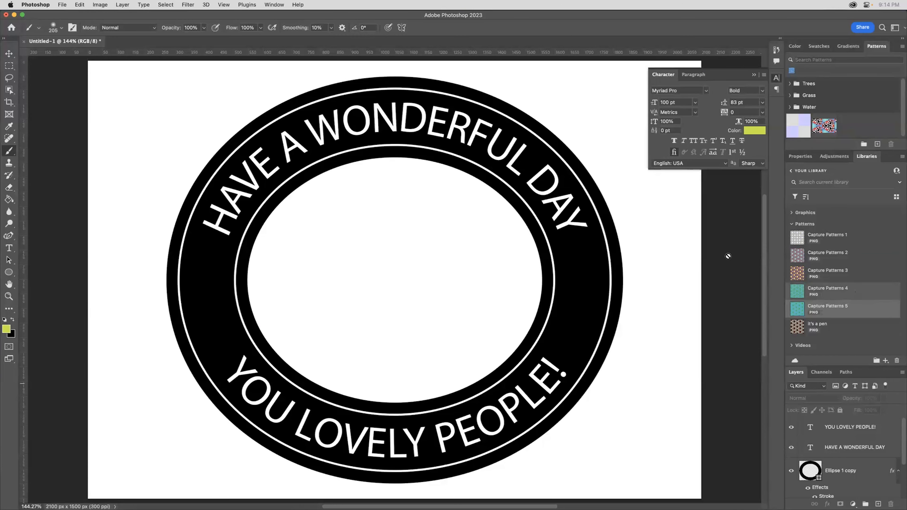
left_click(24, 42)
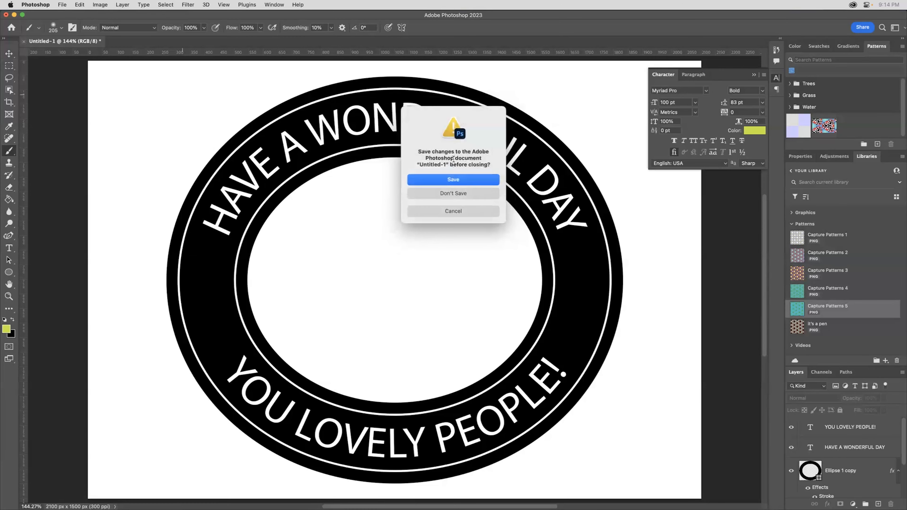
left_click(476, 193)
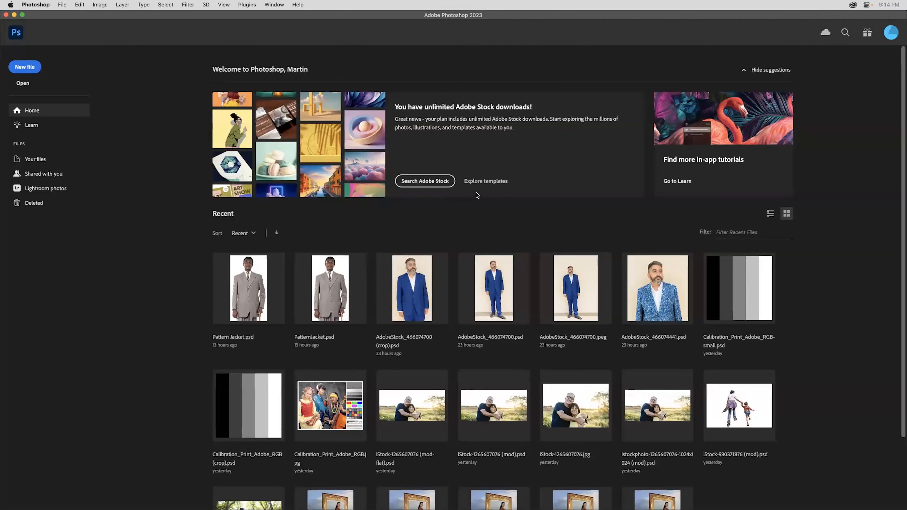
Switch to Safari and open the Pattern Jacket assignment in the course modules
key("super+Tab")
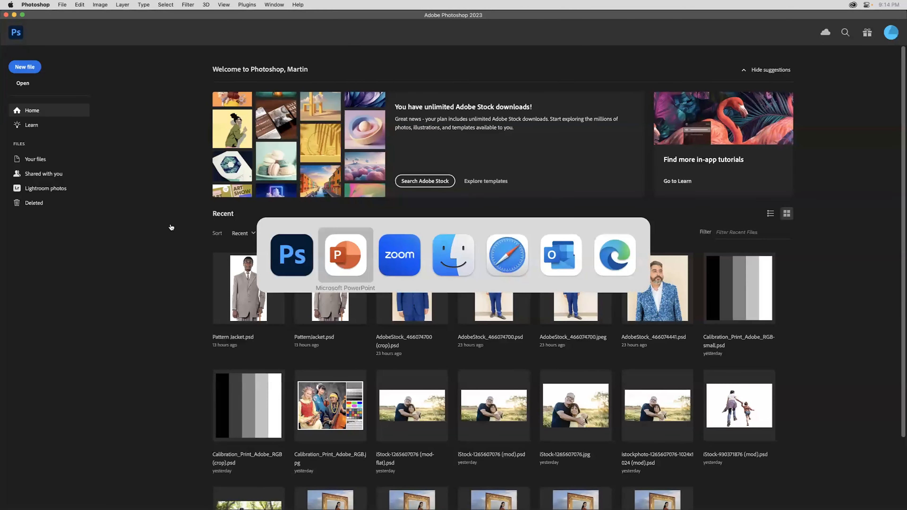
key("super+Tab")
key("super+Tab")
key("super+Tab")
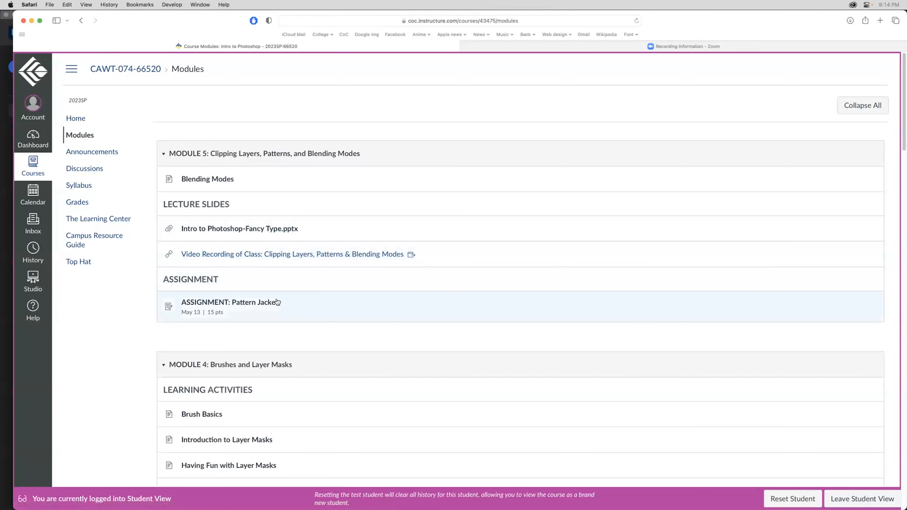
left_click(260, 304)
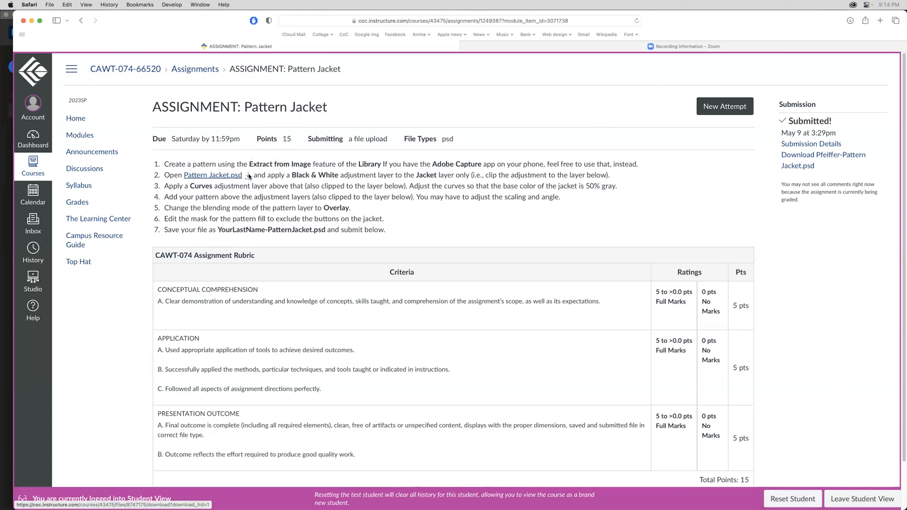
Switch to Finder, open Pattern Jacket.psd from Downloads in Photoshop, and fit the image in the window
key("super")
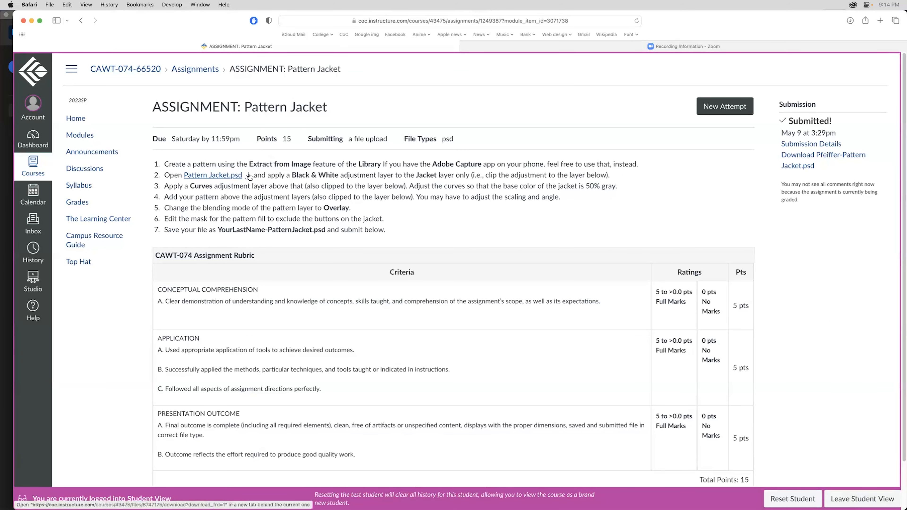
key("super+Tab")
key("super+Tab")
key("super+Tab")
key("super+Tab")
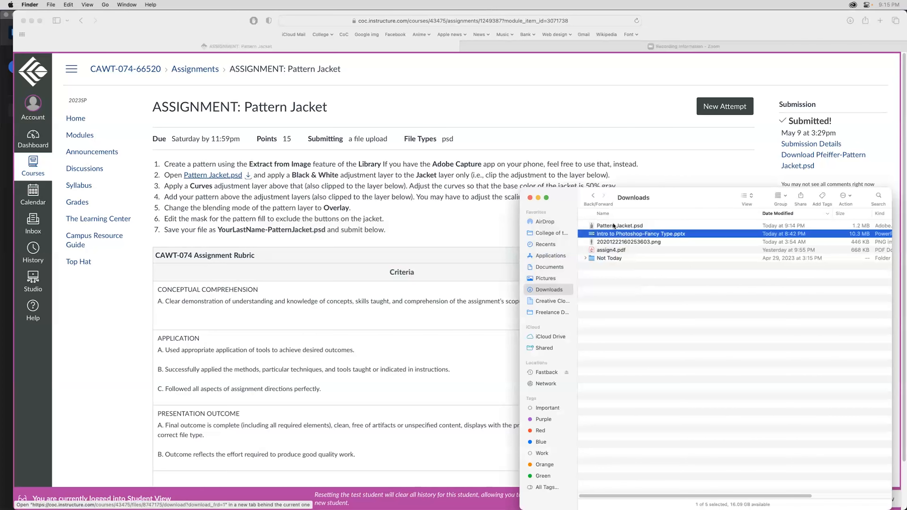
double_click(622, 225)
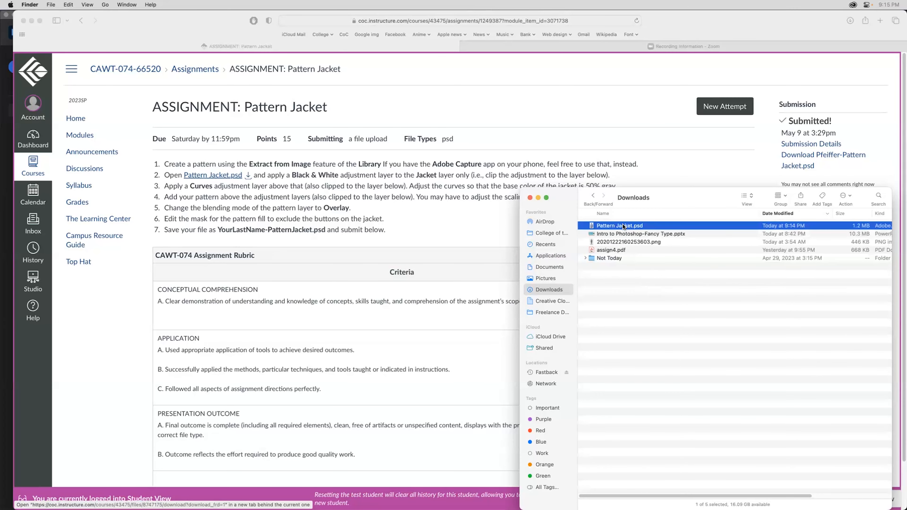
key("super+0")
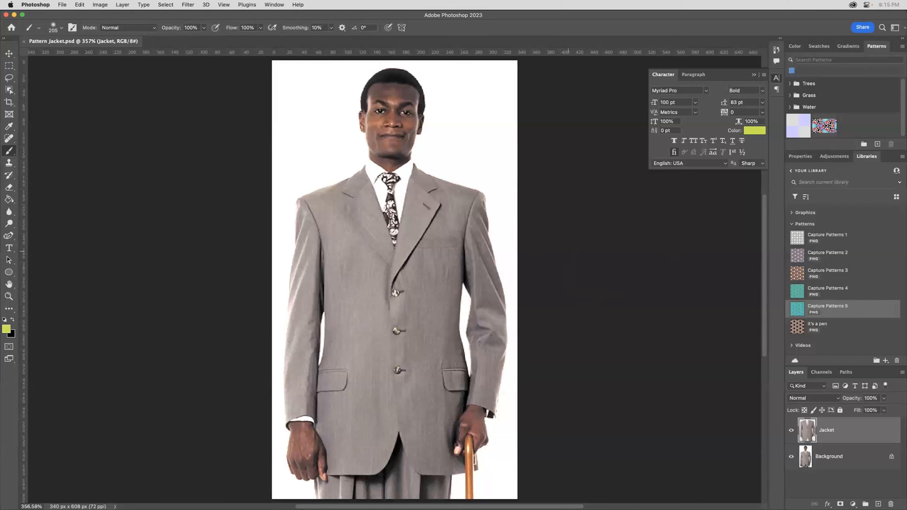
Check the assignment instructions in Safari, and in Photoshop add a Black & White adjustment layer clipped to the Jacket layer
key("super+Tab")
key("super+Tab")
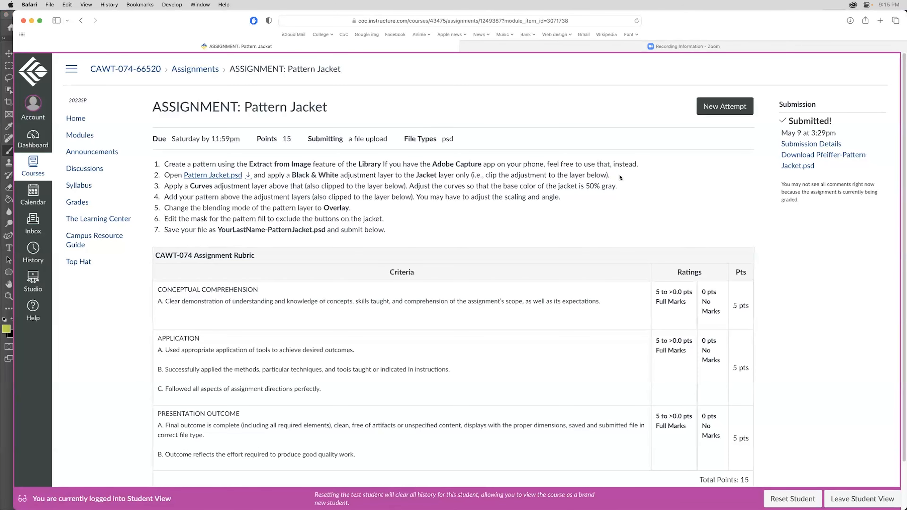
key("super+Tab")
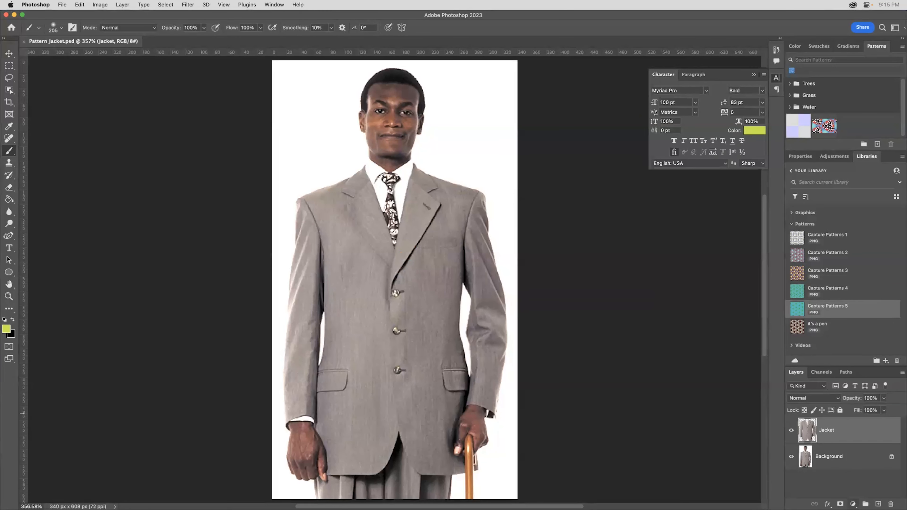
left_click(853, 504)
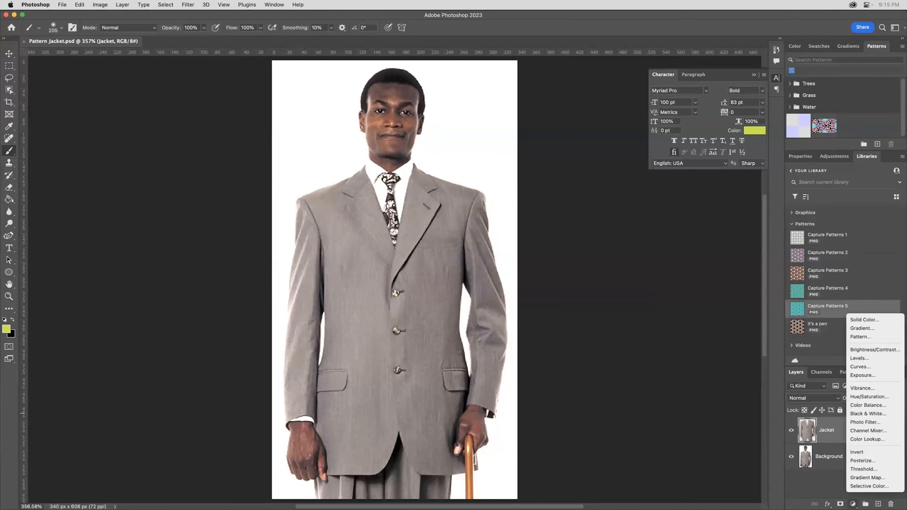
left_click(872, 413)
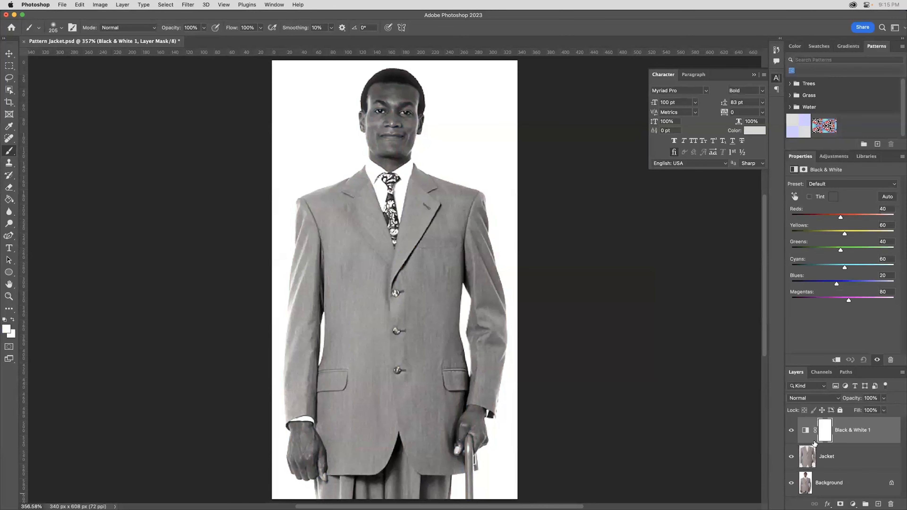
left_click(813, 442, "alt")
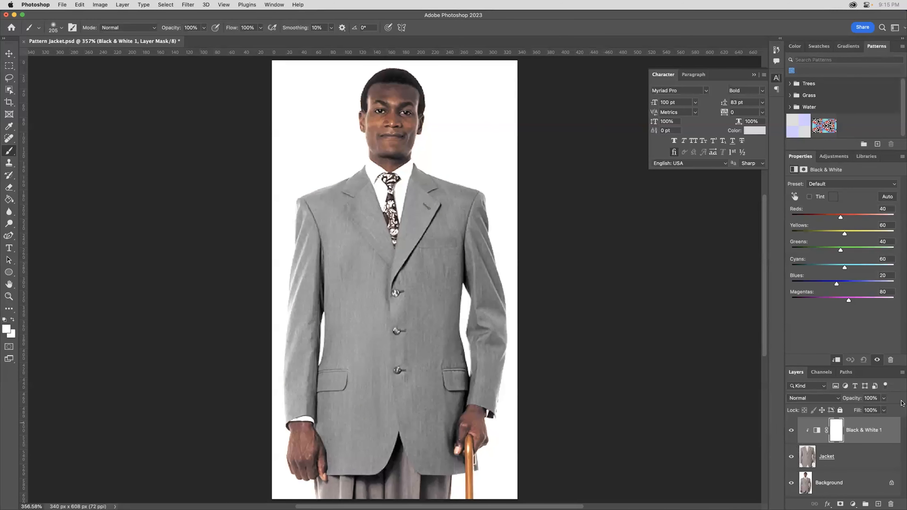
Check the Curves instruction in Safari, and in Photoshop draw an ellipse about 118 by 111 px over the jacket's chest
key("super+Tab")
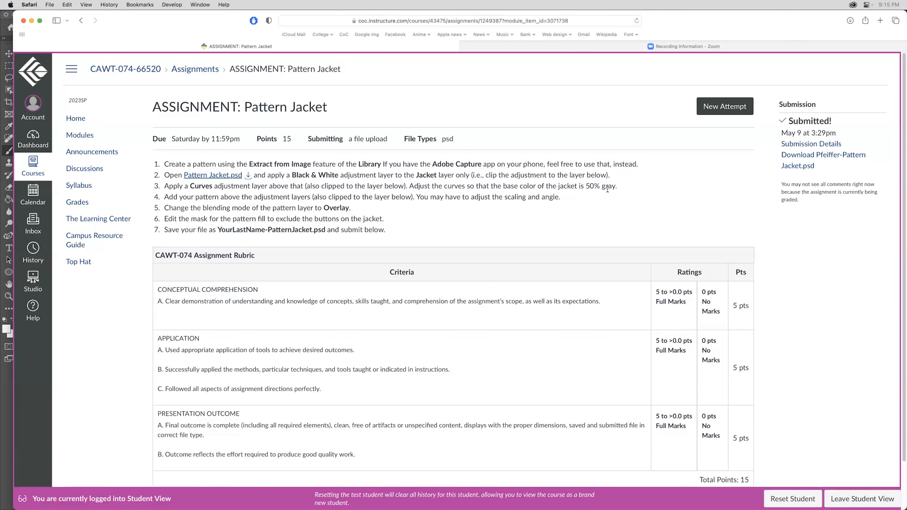
key("super+Tab")
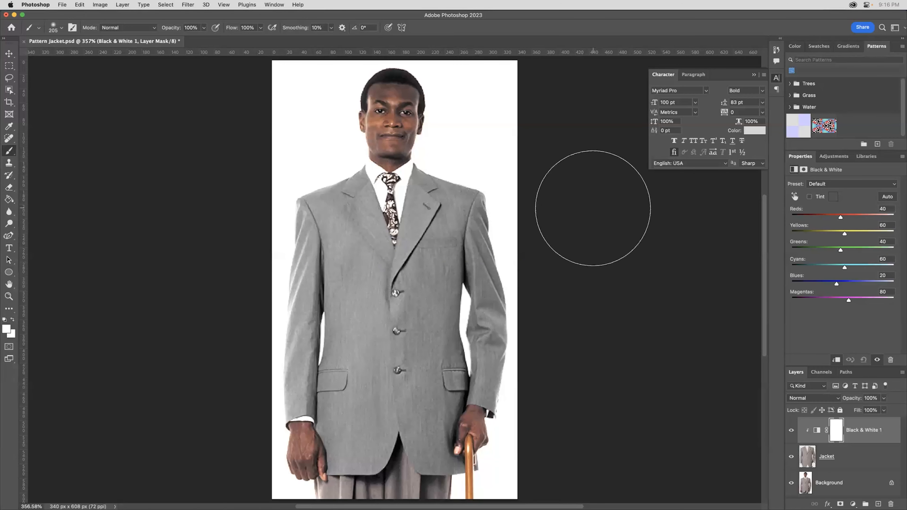
left_click(10, 273)
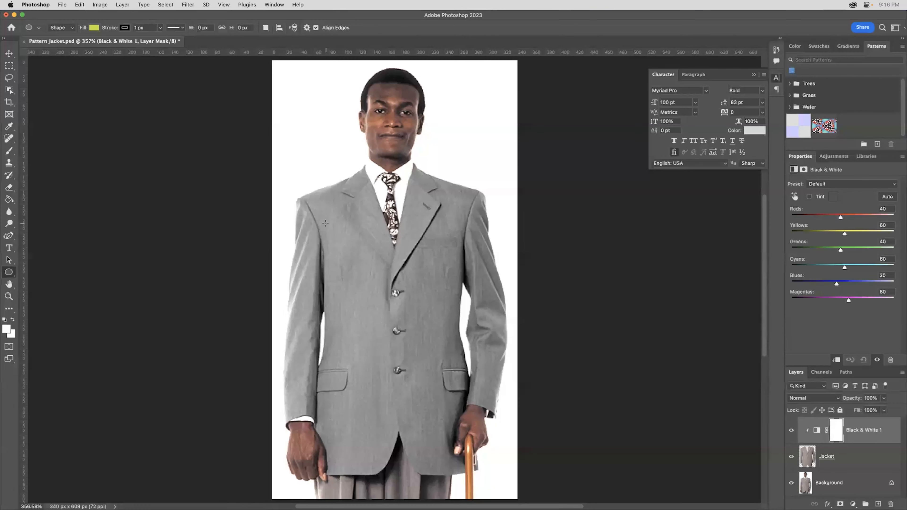
left_click_drag(320, 221, 405, 302)
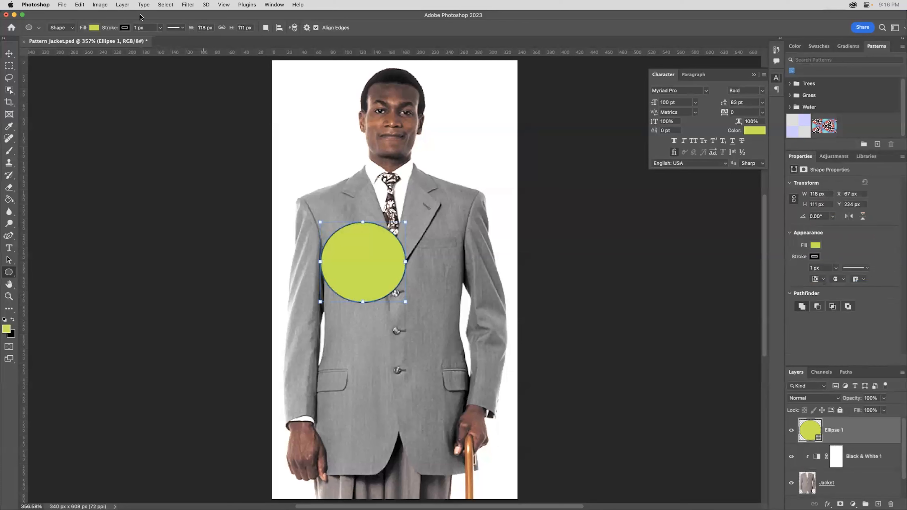
Set the ellipse's fill colour to 50% gray with hue 0, saturation 0 and brightness 50
left_click(94, 28)
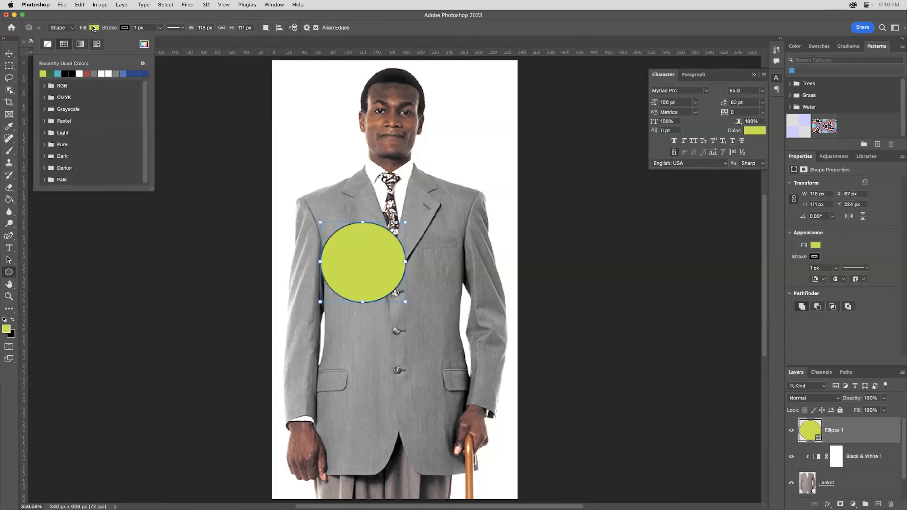
left_click(143, 44)
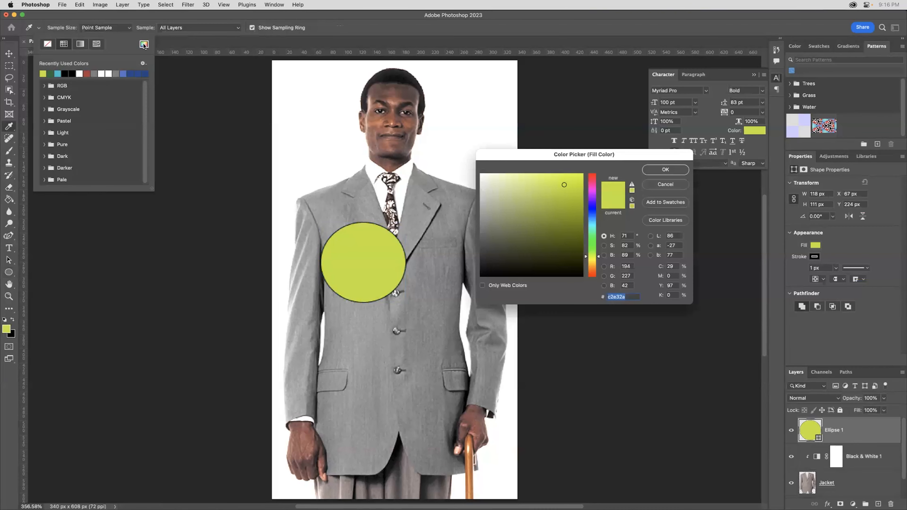
double_click(626, 236)
type("0")
key("Tab")
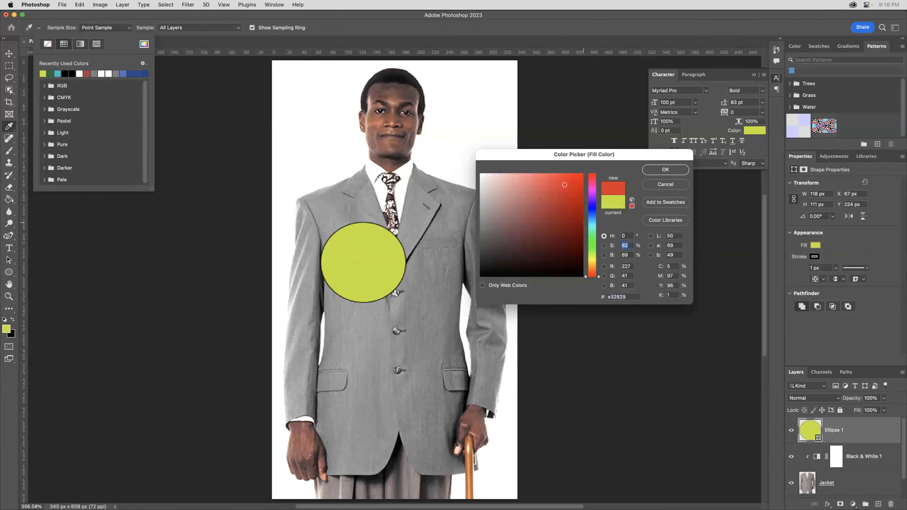
type("0")
key("Tab")
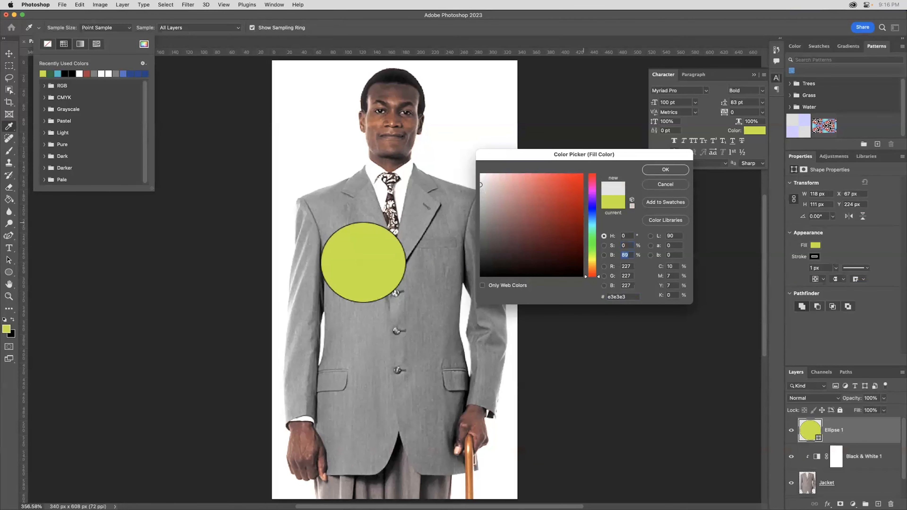
type("50")
key("Return")
Add a Curves adjustment layer directly above the Black & White adjustment and clip it to the layer below
left_click(863, 456)
left_click(853, 504)
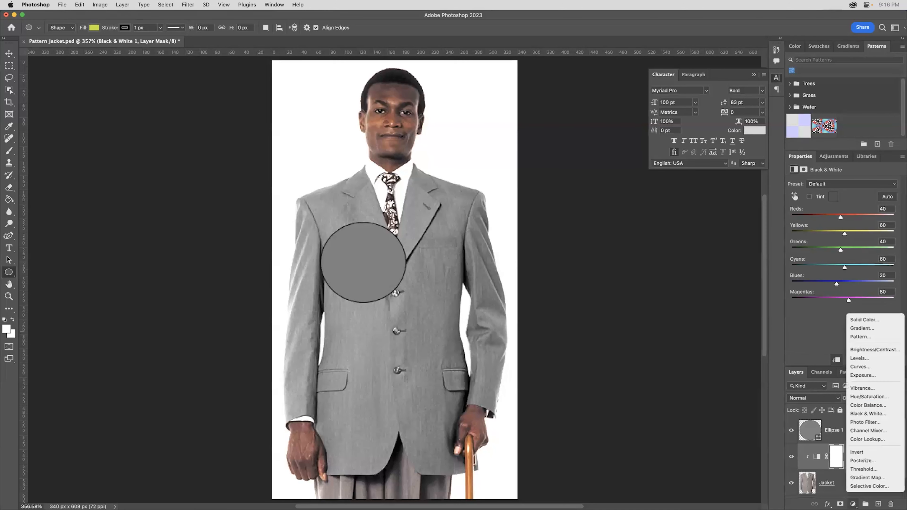
left_click(877, 370)
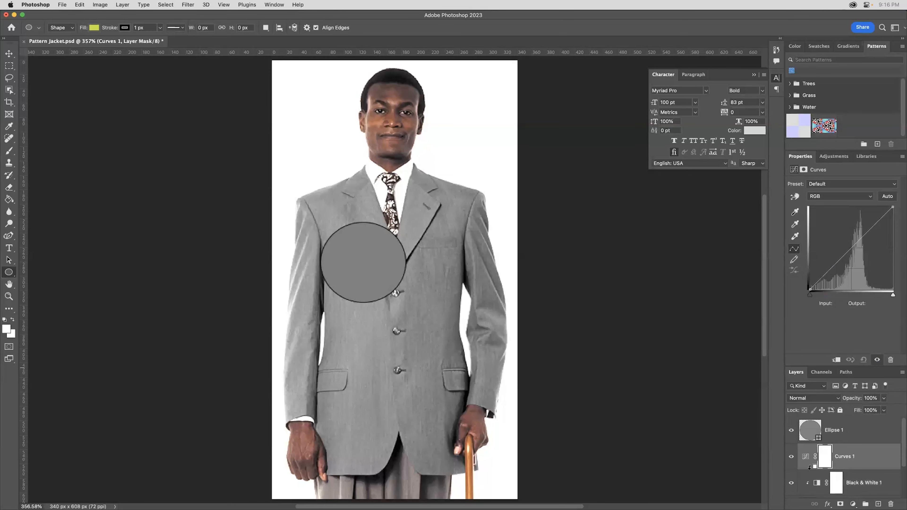
left_click(808, 469, "alt")
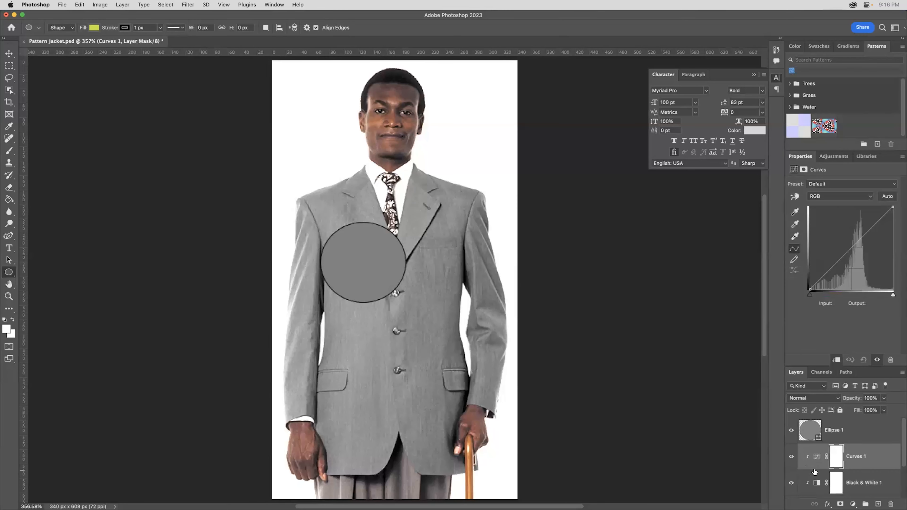
Darken the jacket with on-image Curves adjustment using 5 by 5 Average sampling, mapping input 129 to output 97, and delete the reference ellipse
left_click(795, 197)
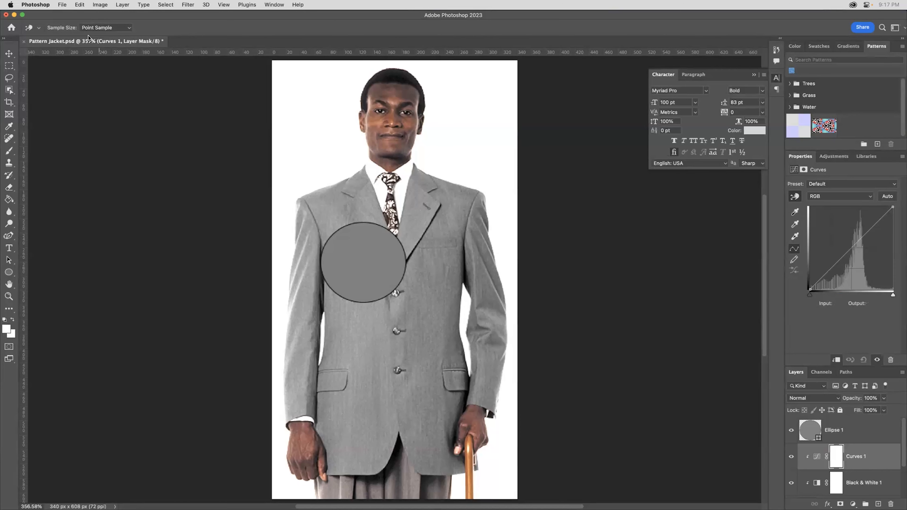
left_click(114, 28)
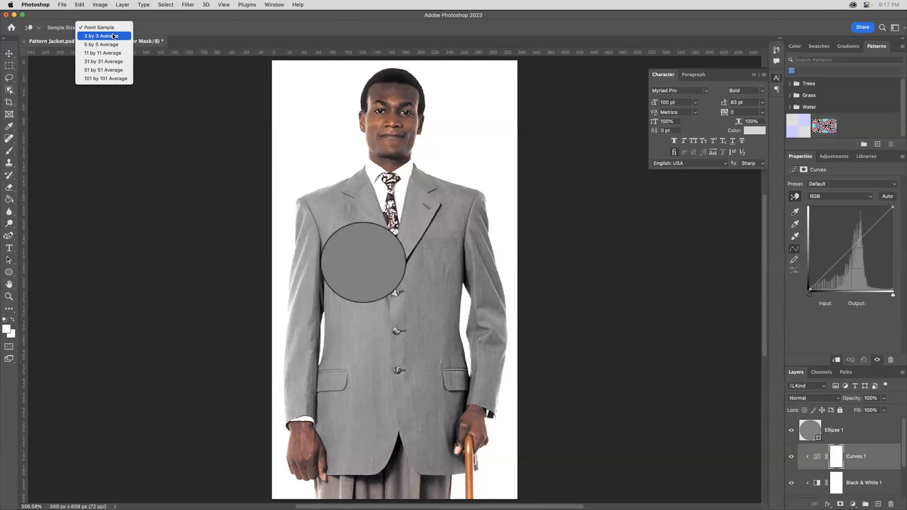
left_click(114, 43)
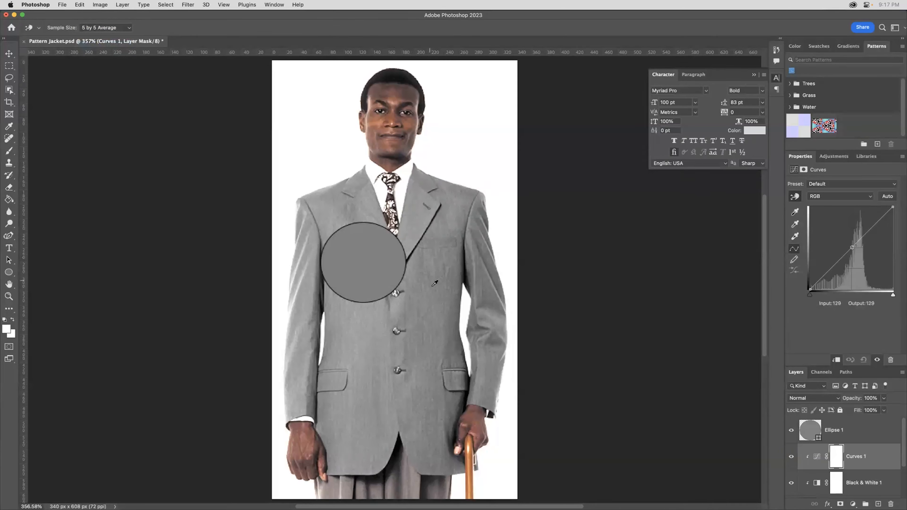
left_click_drag(432, 275, 430, 297)
mouse_move(429, 300)
left_mouse_down()
mouse_move(427, 256)
mouse_move(427, 289)
left_mouse_up()
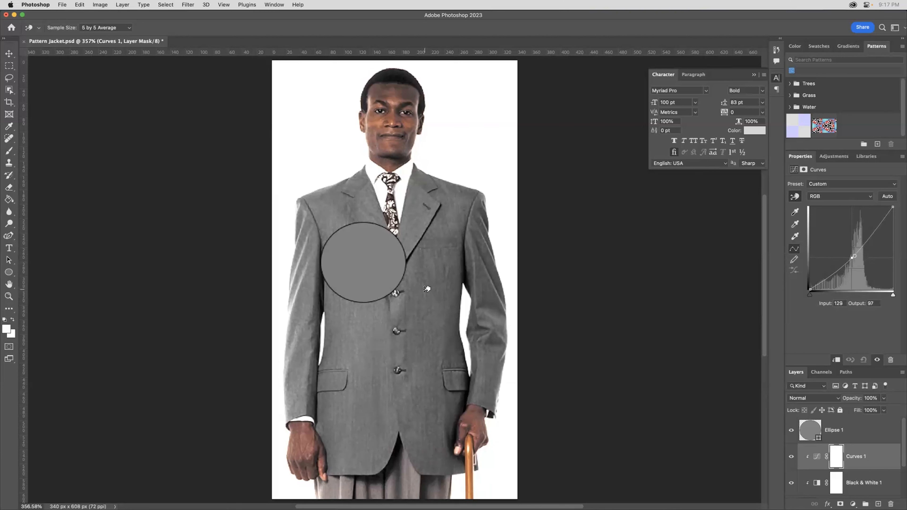
left_click_drag(427, 289, 427, 289)
left_click_drag(865, 435, 882, 497)
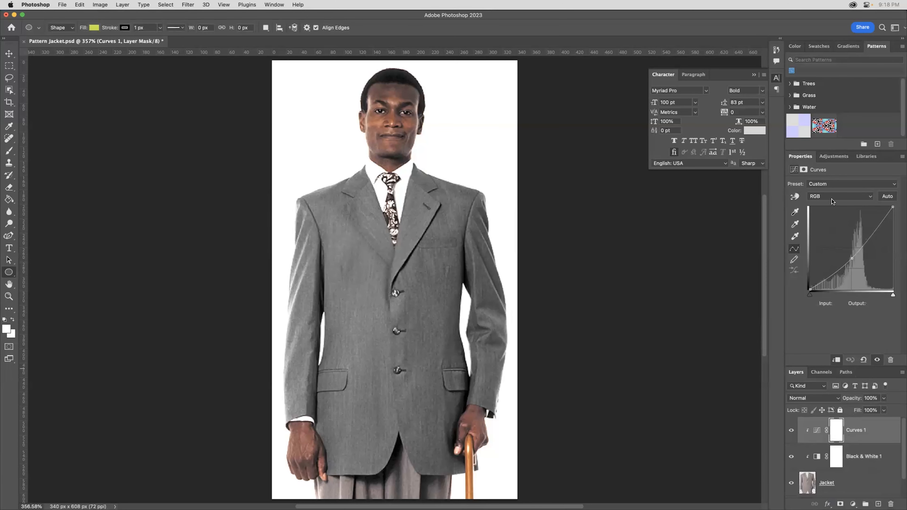
Bring up the library's saved patterns, try grouping them by custom group, and return to grouping by type
left_click(871, 158)
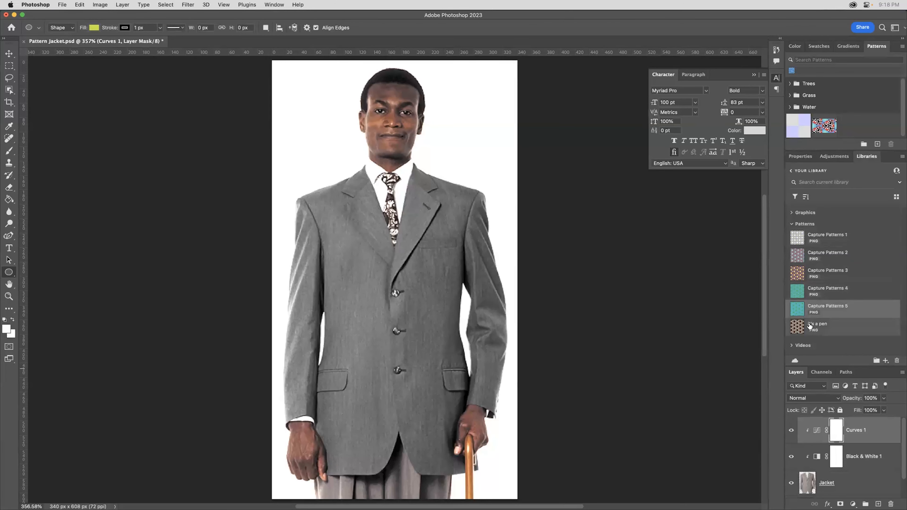
left_click(806, 197)
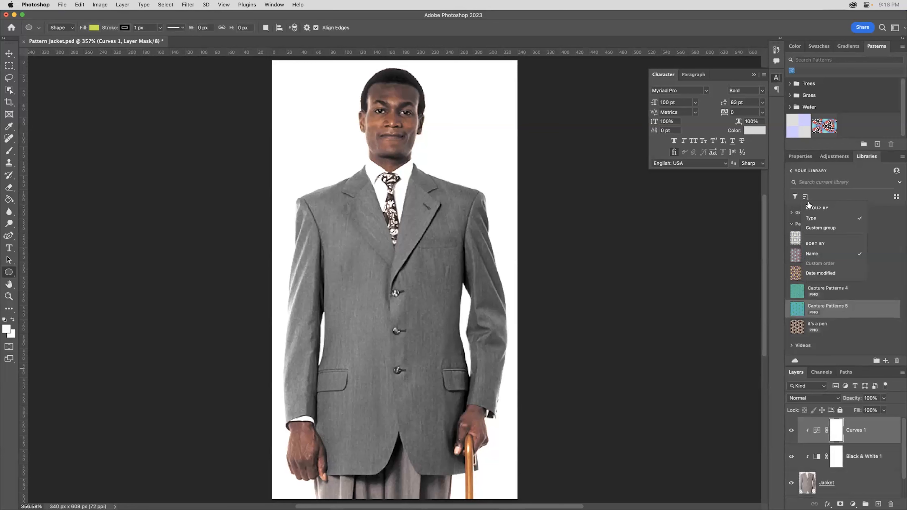
left_click(821, 227)
left_click(806, 197)
left_click(821, 218)
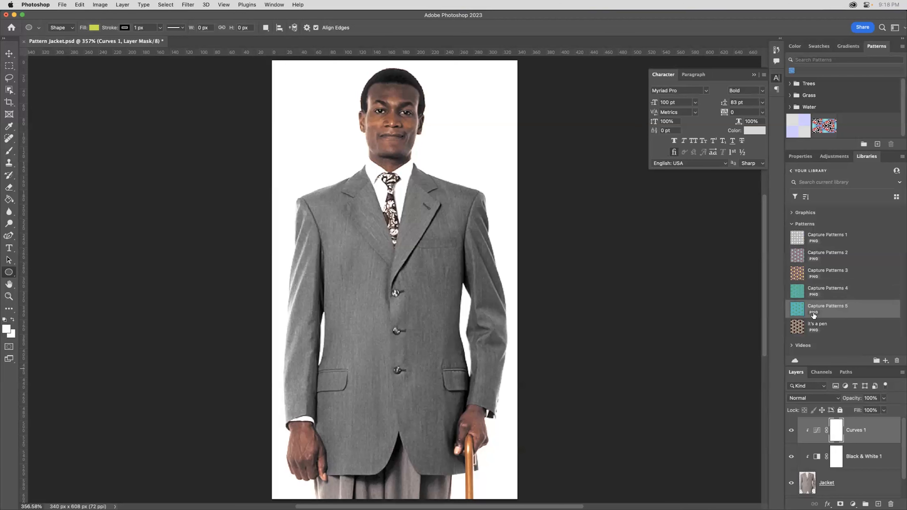
Add a pattern fill layer from Capture Patterns 4 at 1% scale and clip it to the layers below
left_click(797, 290)
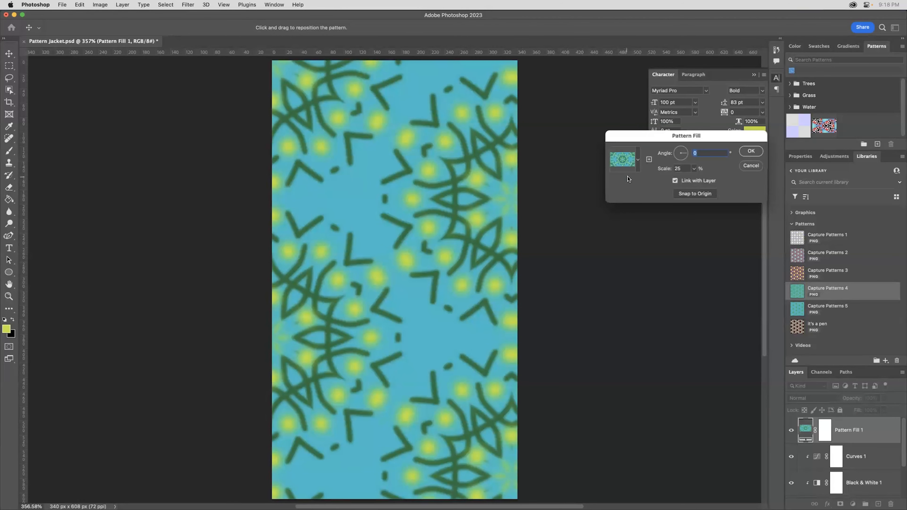
double_click(682, 168)
type("1")
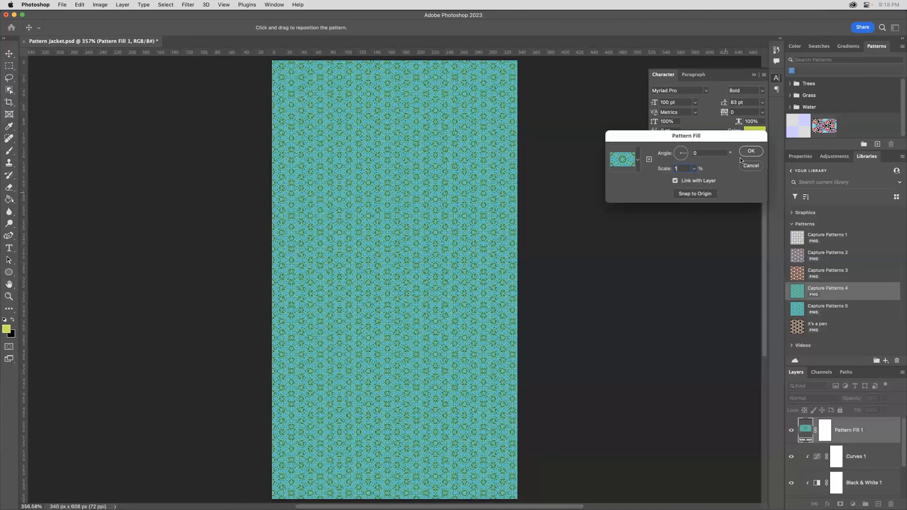
left_click(751, 152)
left_click_drag(834, 434, 817, 442)
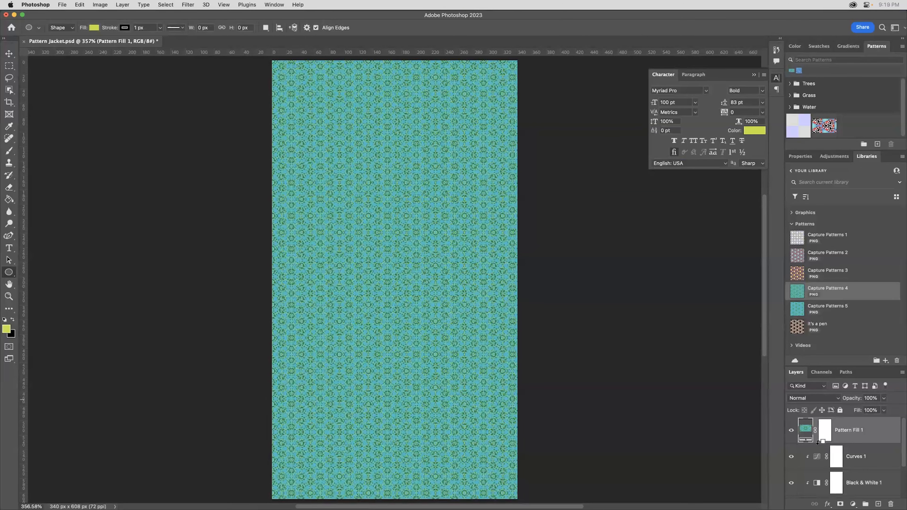
left_click(817, 443, "alt")
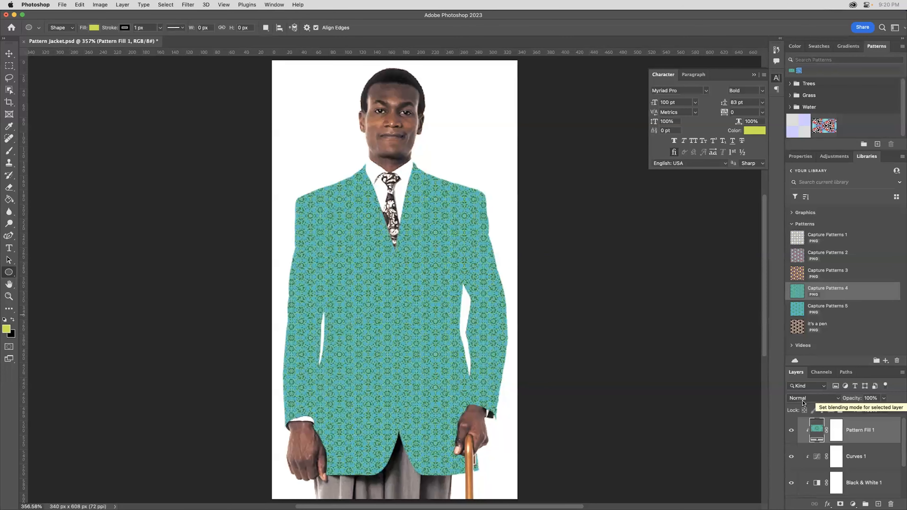
Set the pattern fill layer's blending mode to Overlay and review the layers stacked beneath it
left_click(824, 401)
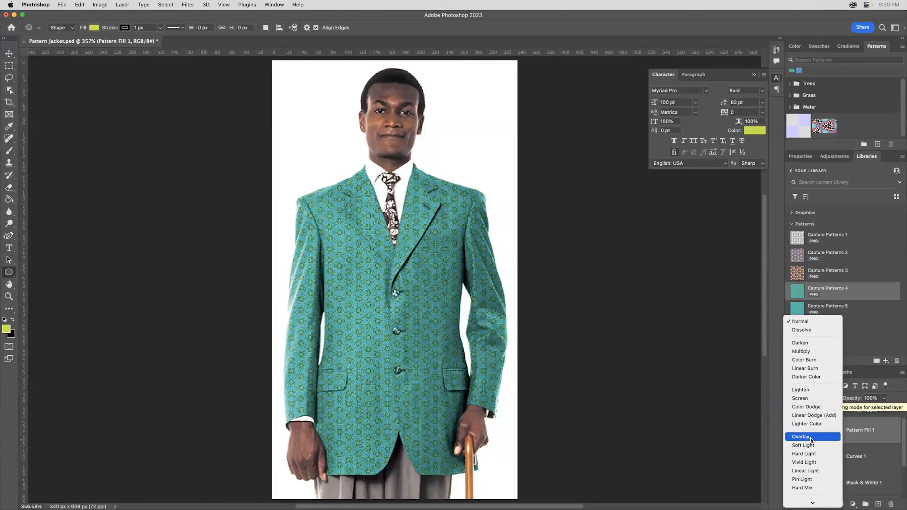
left_click(812, 437)
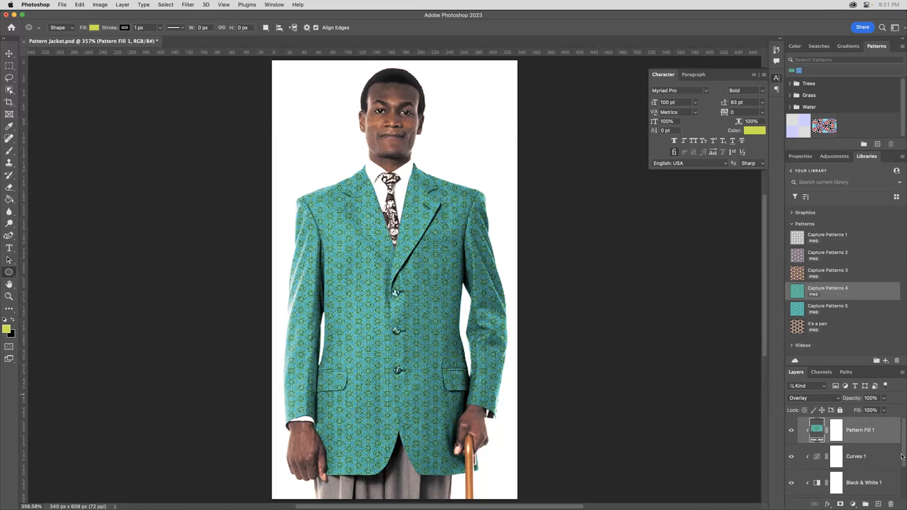
scroll(882, 463, "down", 3)
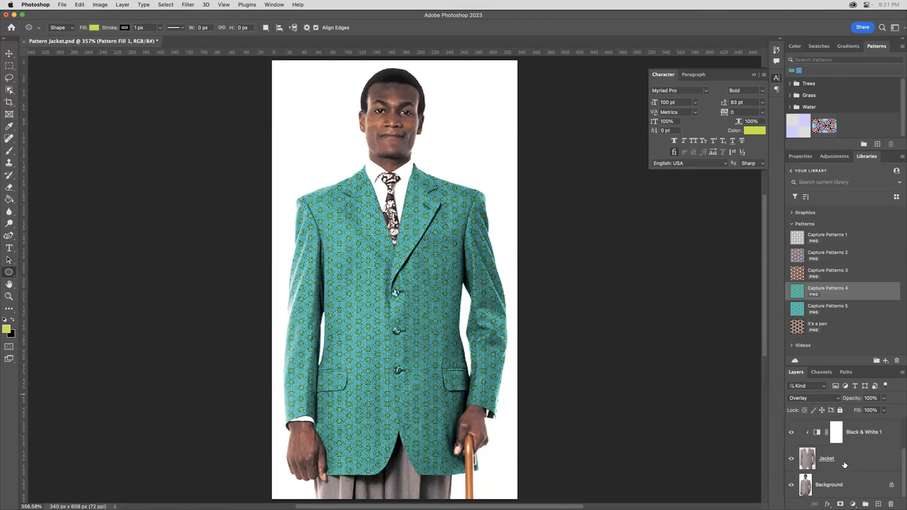
scroll(843, 464, "up", 3)
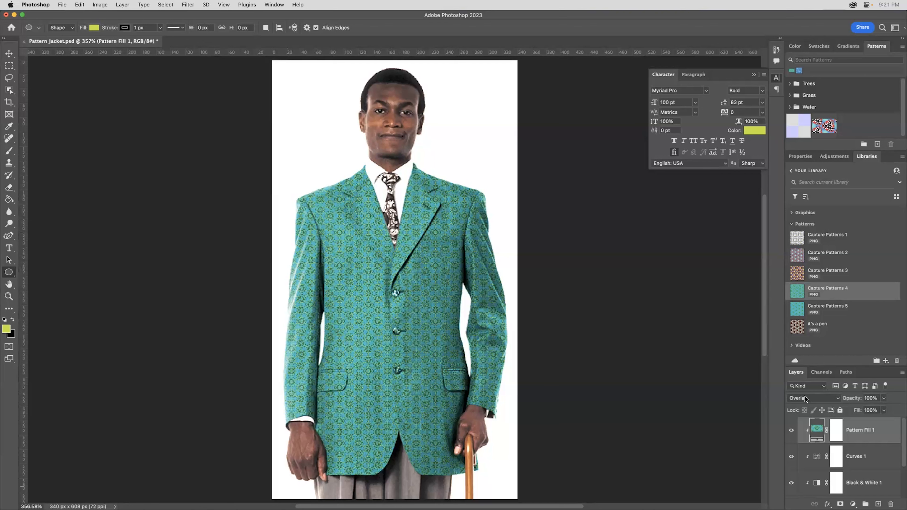
Compare the jacket with the pattern fill in Normal blending mode, and return the layer to Overlay
left_click(827, 400)
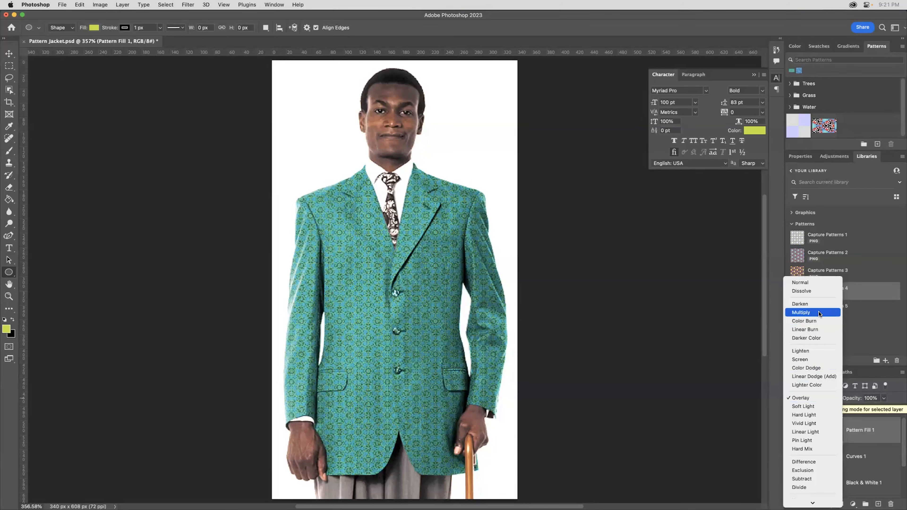
left_click(816, 284)
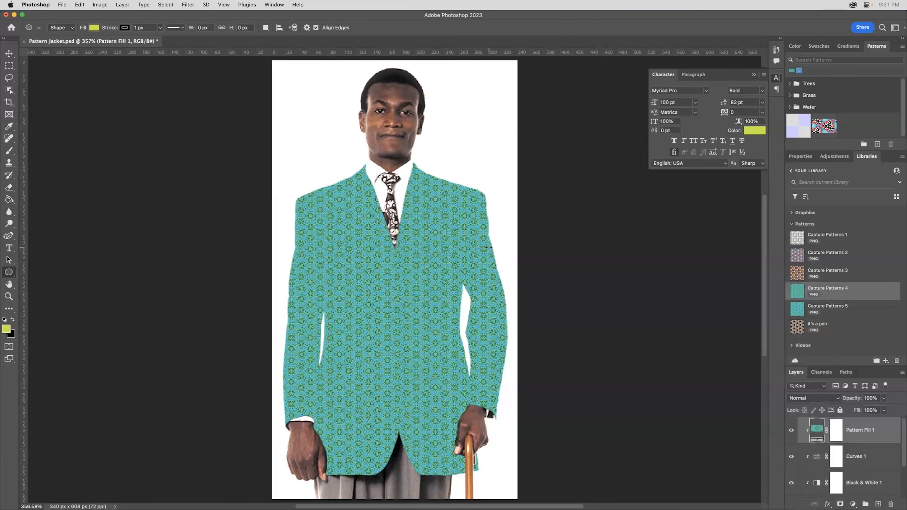
left_click(825, 398)
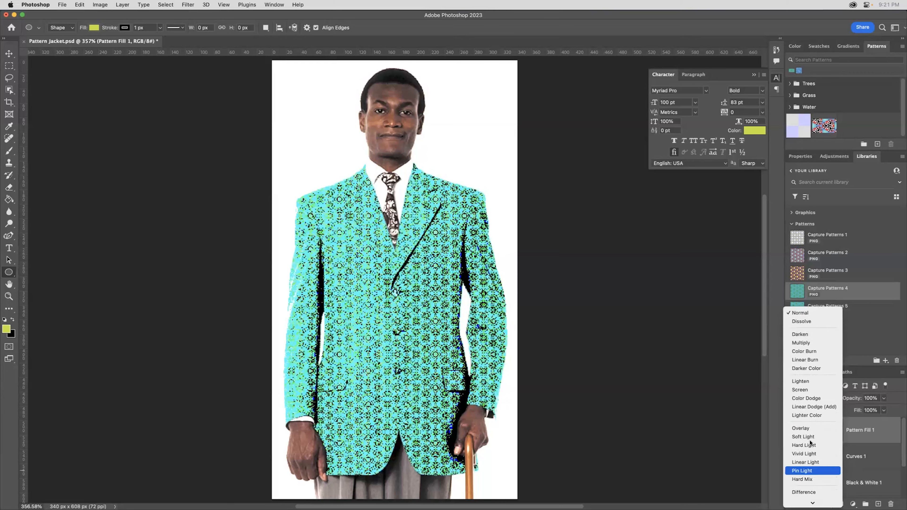
left_click(818, 430)
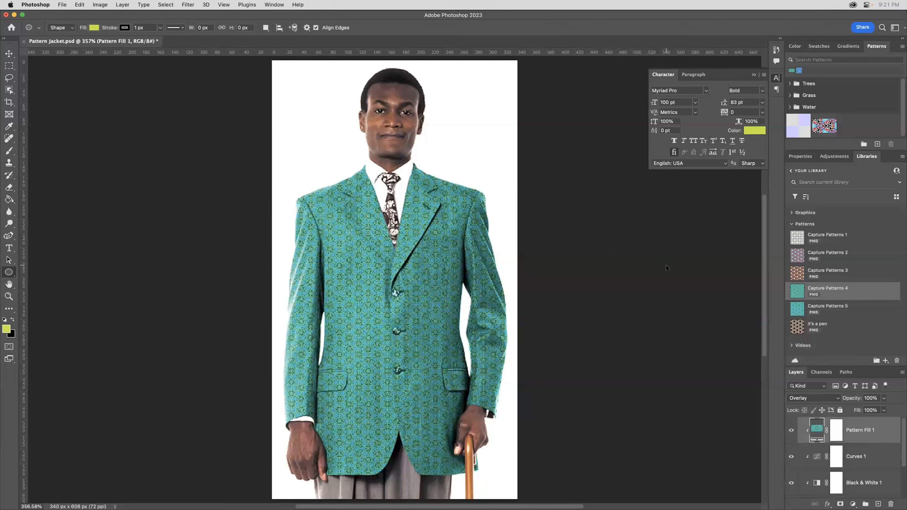
Save the document to Downloads in Photoshop format, prefixing Pattern Jacket.psd with the student's last name and a hyphen, with Maximize Compatibility on
key("super+s")
key("Left")
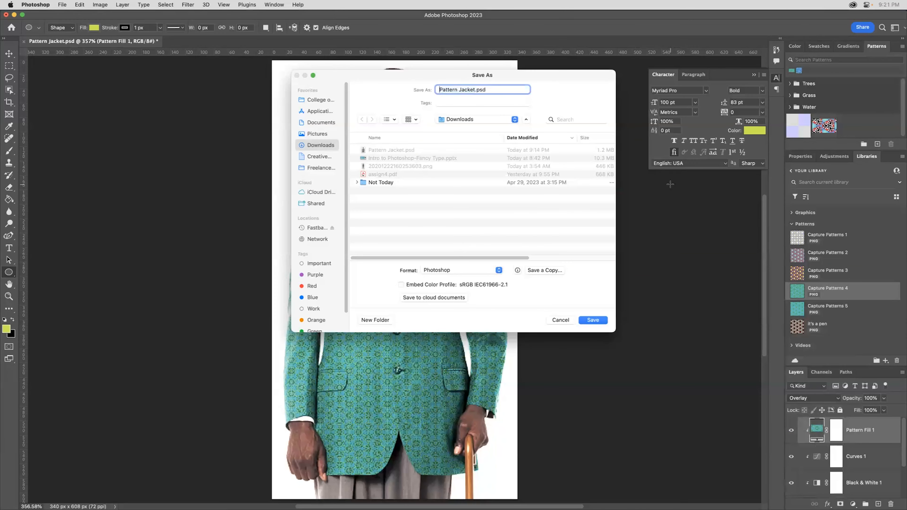
type("Pfeiffer-")
left_click(593, 320)
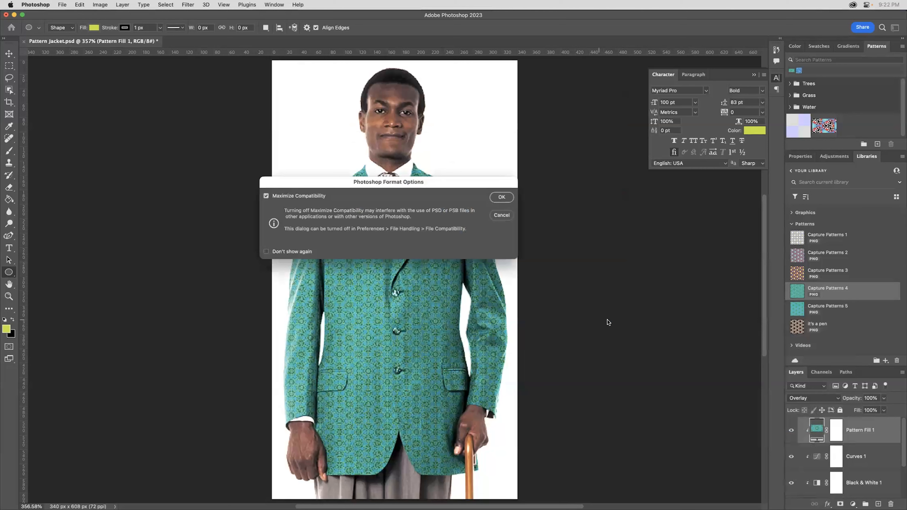
left_click(498, 197)
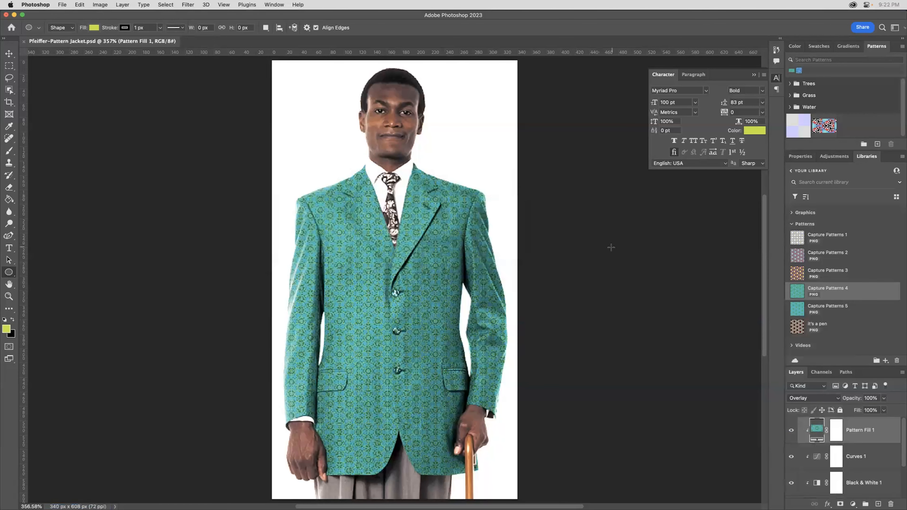
Switch to Safari and review the Pattern Jacket assignment's instructions, submission area and grading rubric
key("super+Tab")
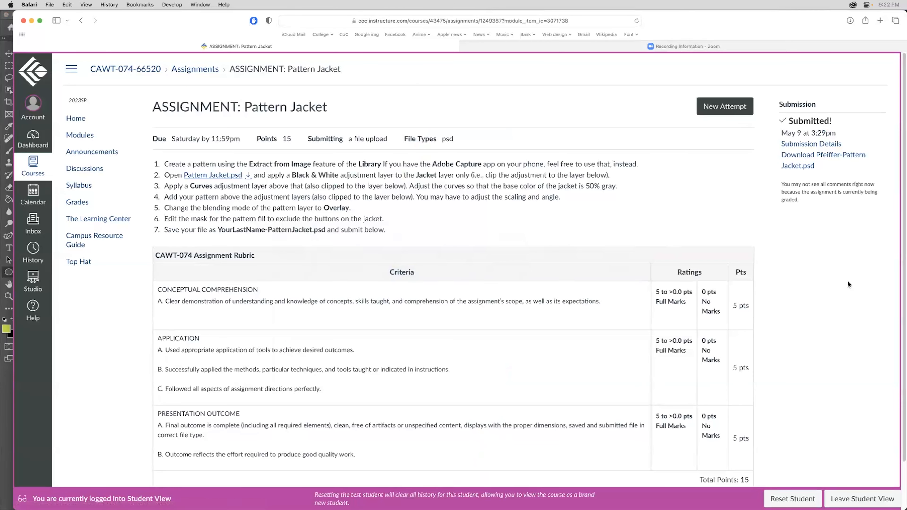
scroll(580, 253, "down", 3)
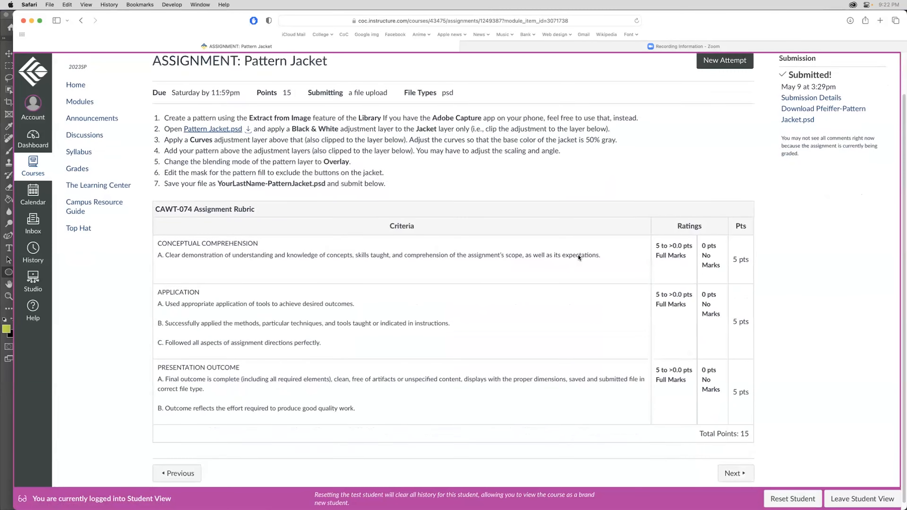
scroll(698, 93, "up", 3)
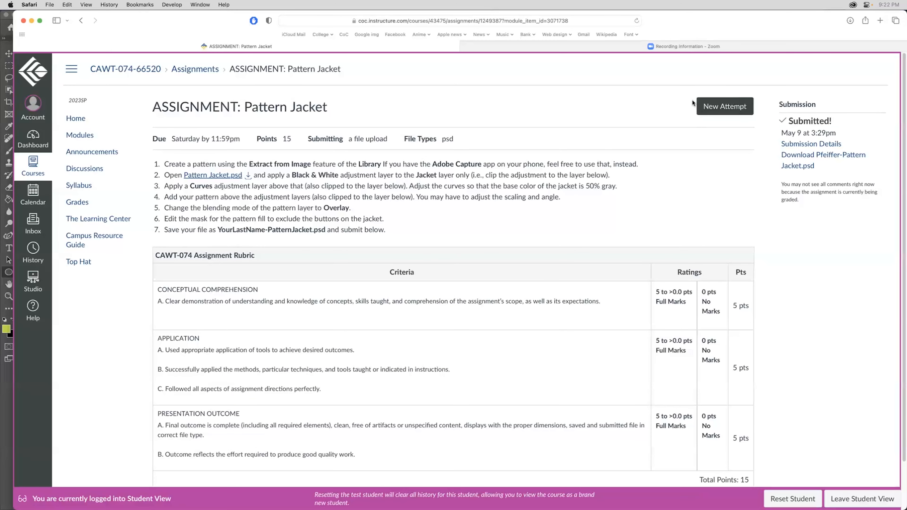
scroll(290, 447, "down", 3)
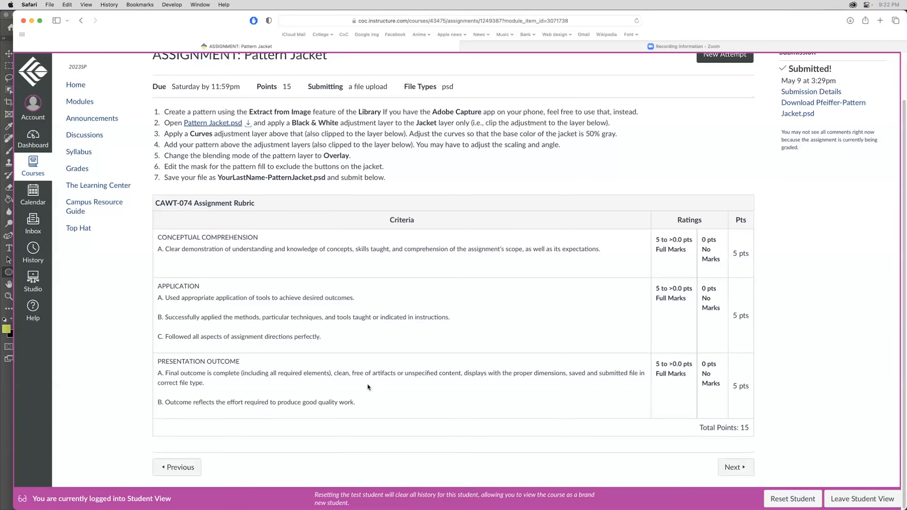